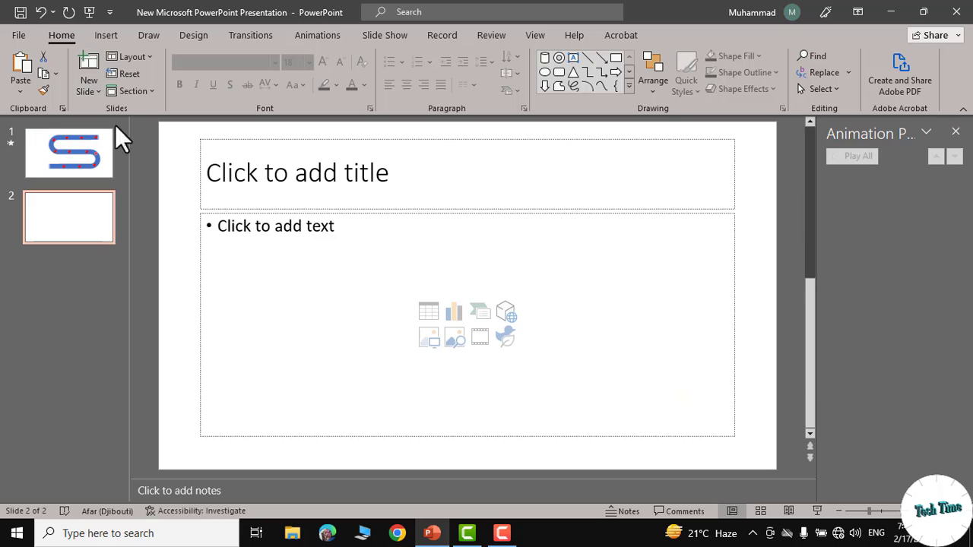
Delete both placeholders from slide 2 and draw a hollow circle about 3.34" in diameter near the slide's centre.
{"action": "left_click_drag", "start_coordinate": [173, 131], "coordinate": [745, 453]}
{"action": "key", "text": "Delete"}
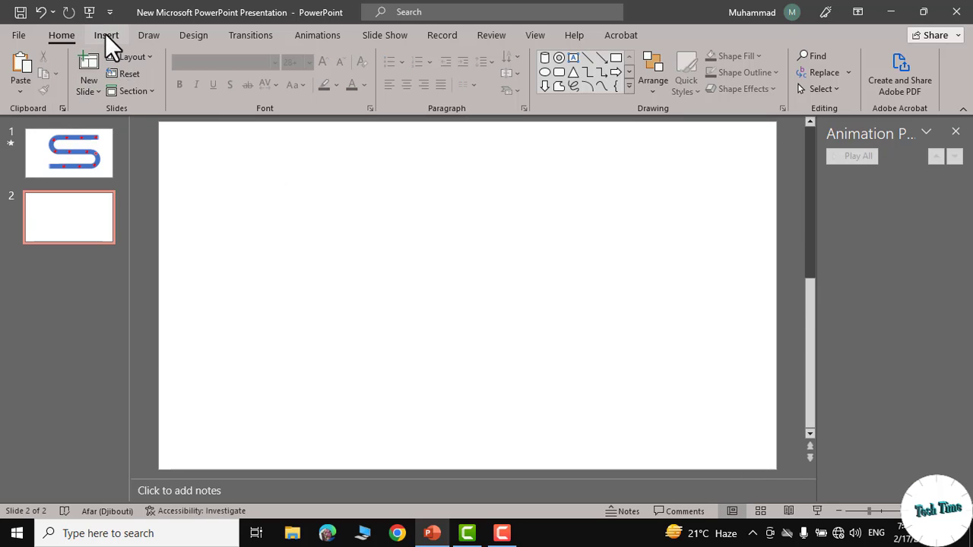
{"action": "left_click", "coordinate": [107, 38]}
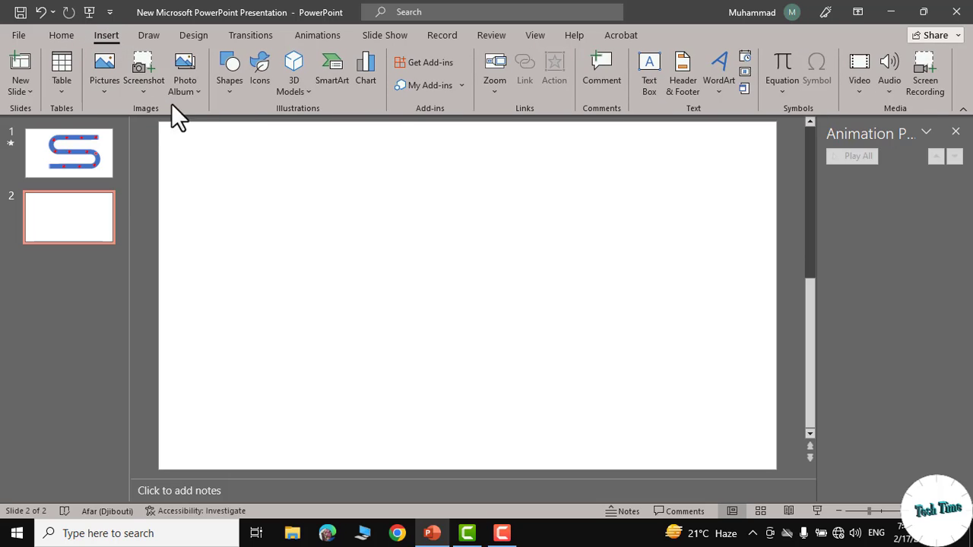
{"action": "left_click", "coordinate": [229, 92]}
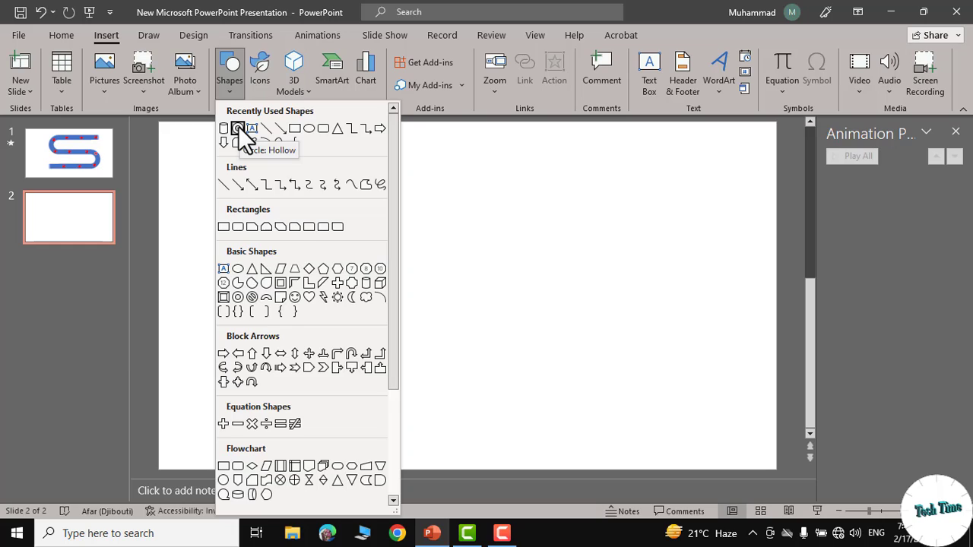
{"action": "left_click", "coordinate": [238, 128]}
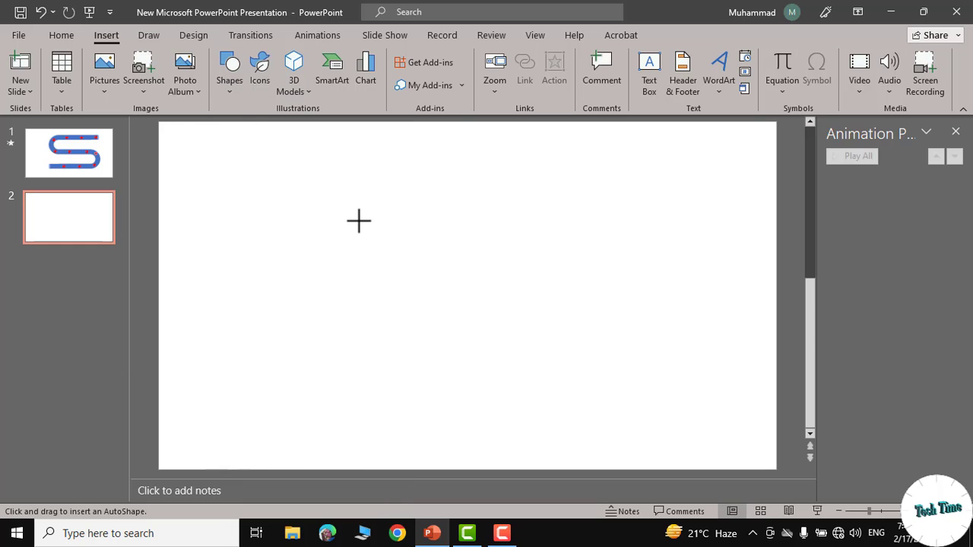
{"action": "left_click_drag", "start_coordinate": [357, 220], "coordinate": [510, 342]}
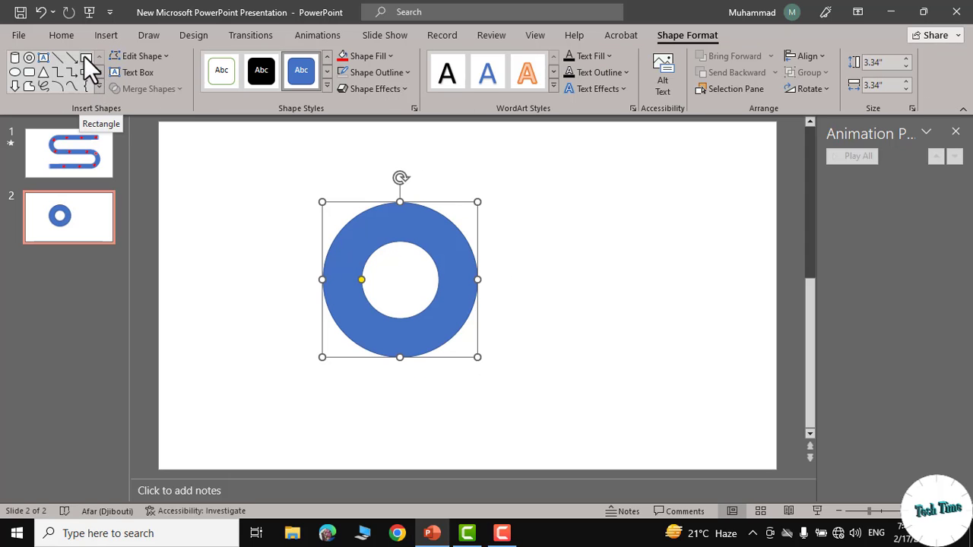
Draw a rectangle about 4.54" high and 2.45" wide, and align its left edge with the ring's vertical centreline.
{"action": "left_click", "coordinate": [85, 57]}
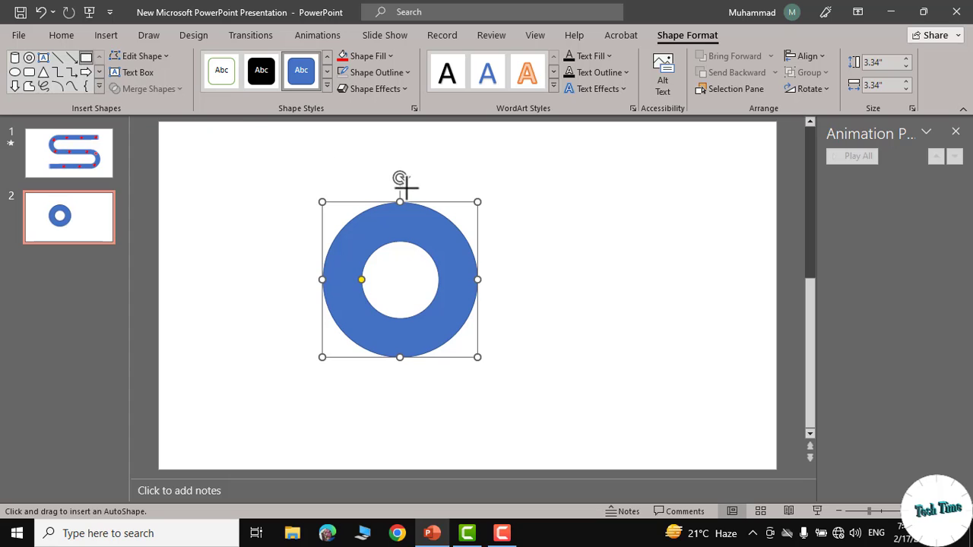
{"action": "mouse_move", "coordinate": [386, 159]}
{"action": "left_mouse_down"}
{"action": "mouse_move", "coordinate": [419, 243]}
{"action": "mouse_move", "coordinate": [499, 373]}
{"action": "left_mouse_up"}
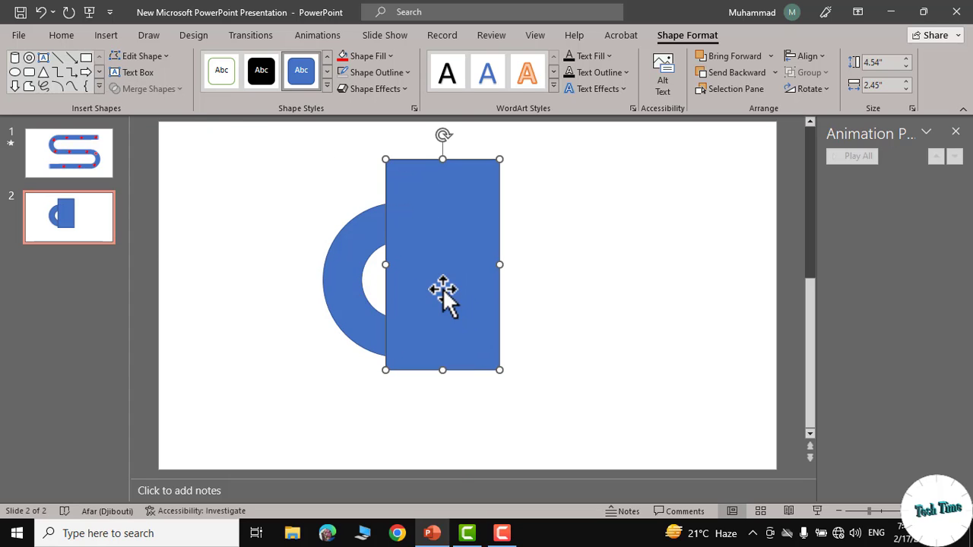
{"action": "left_click_drag", "start_coordinate": [445, 291], "coordinate": [456, 292]}
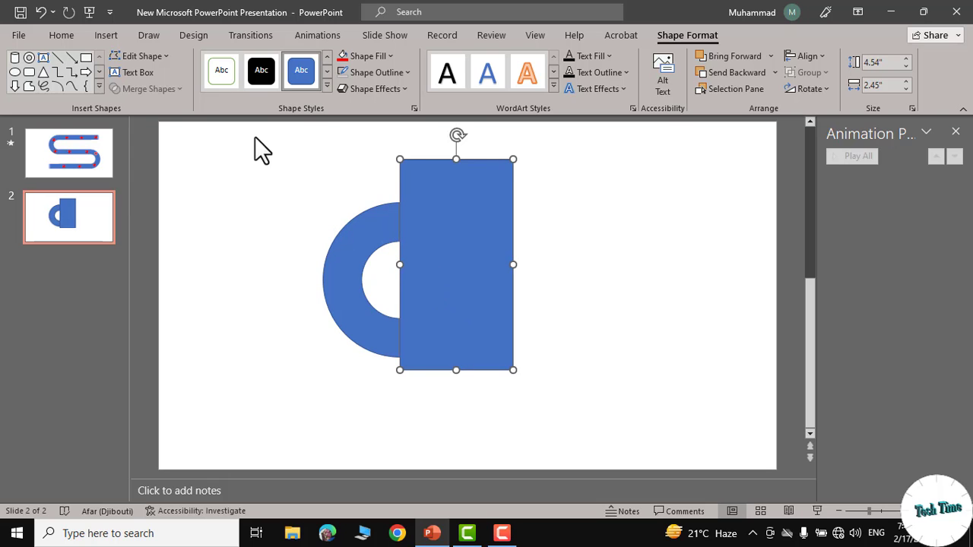
Split the ring and the rectangle into separate pieces with the Fragment merge operation.
{"action": "left_click_drag", "start_coordinate": [255, 136], "coordinate": [556, 399]}
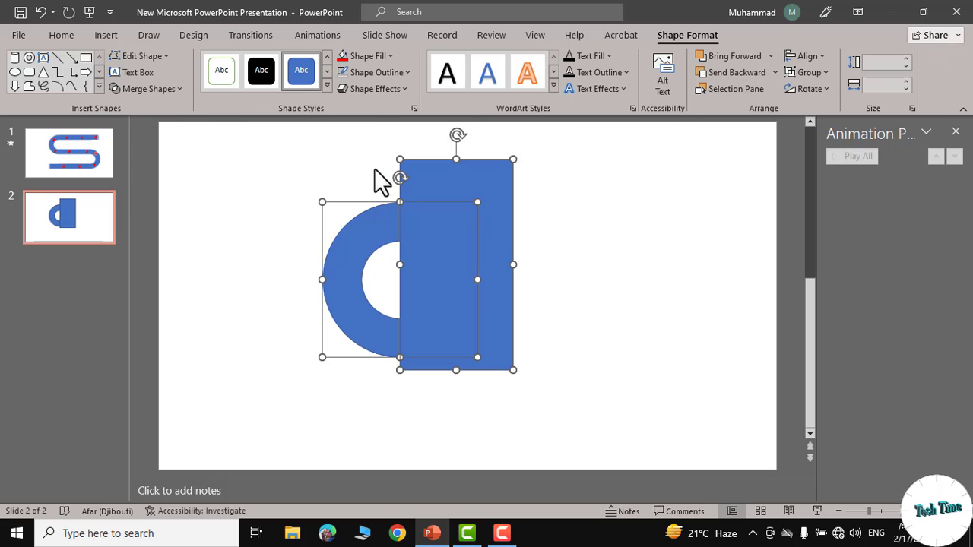
{"action": "left_click", "coordinate": [180, 87]}
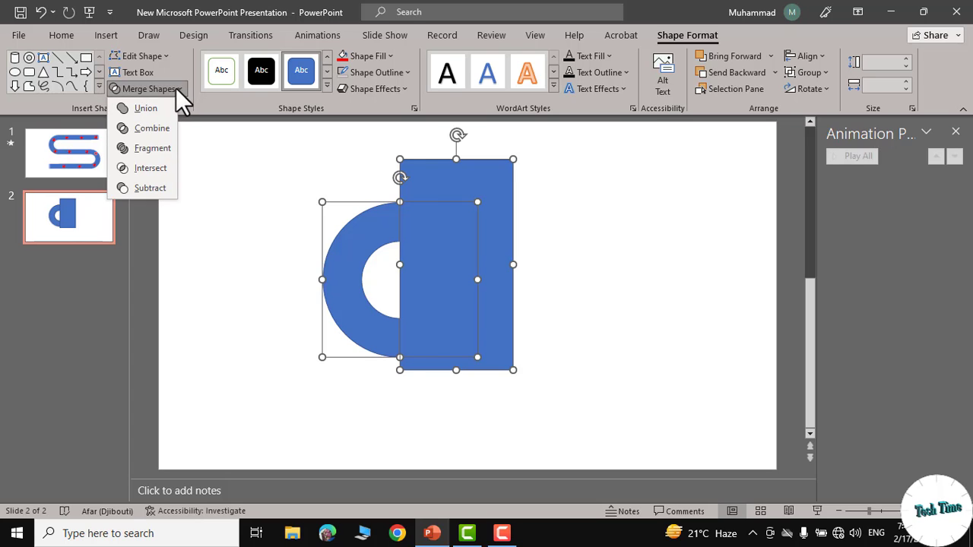
{"action": "left_click", "coordinate": [157, 150]}
{"action": "left_click", "coordinate": [591, 259]}
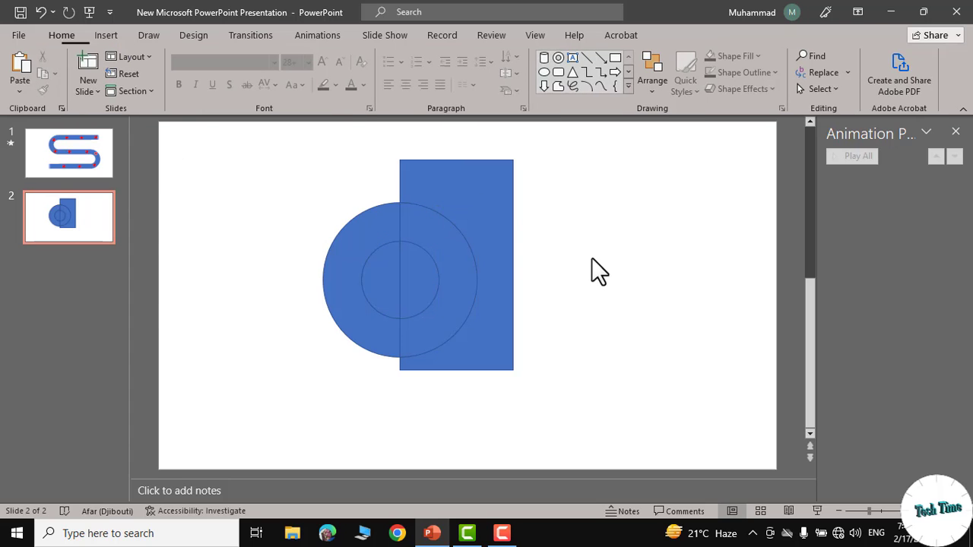
Pull the fragments apart and delete the cut rectangle and inner half discs, keeping only the two half rings.
{"action": "left_click_drag", "start_coordinate": [469, 194], "coordinate": [564, 201]}
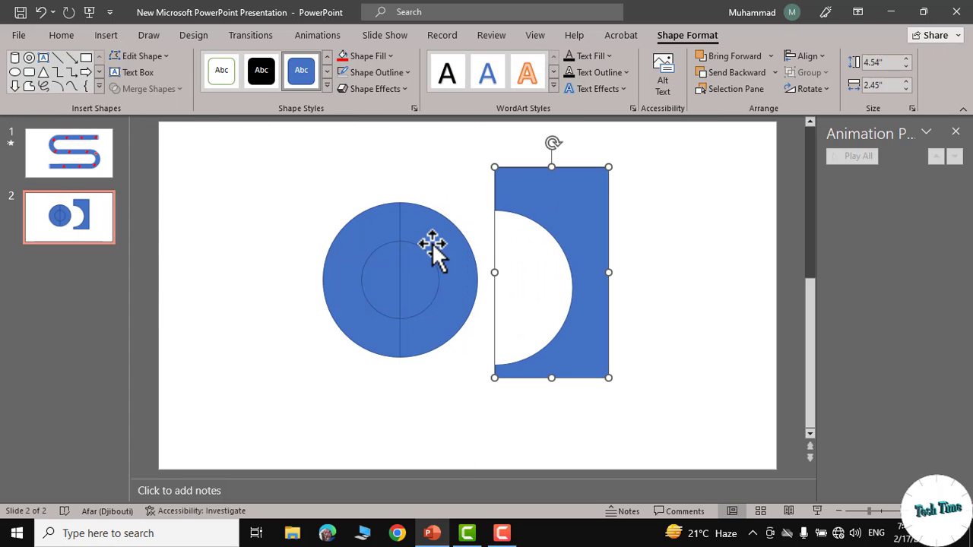
{"action": "left_click_drag", "start_coordinate": [376, 235], "coordinate": [304, 220]}
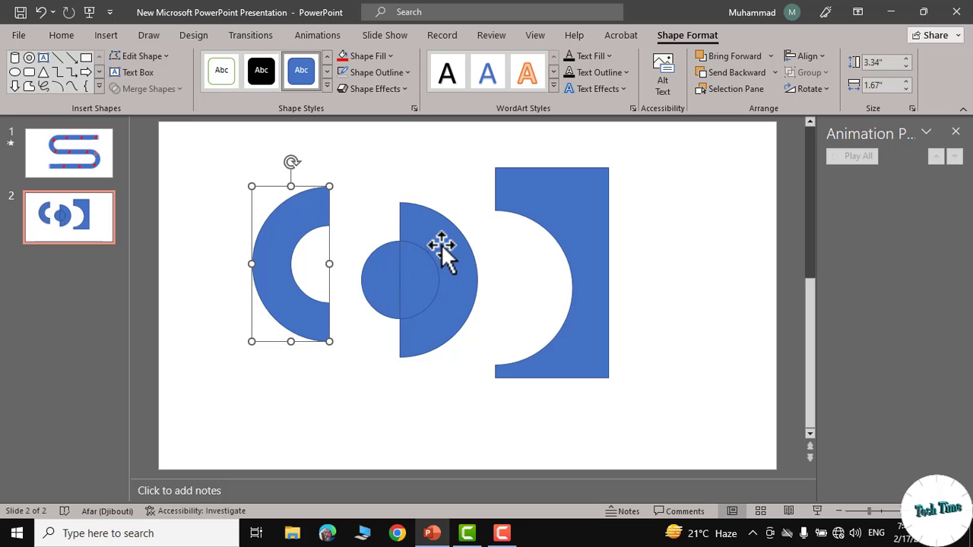
{"action": "left_click_drag", "start_coordinate": [440, 247], "coordinate": [446, 263]}
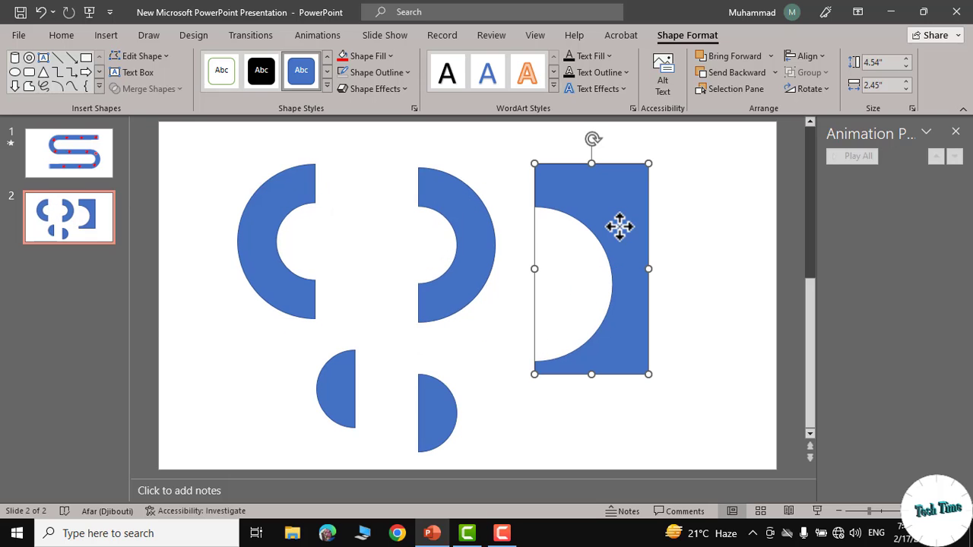
{"action": "left_click", "coordinate": [337, 389]}
{"action": "left_click", "coordinate": [607, 234]}
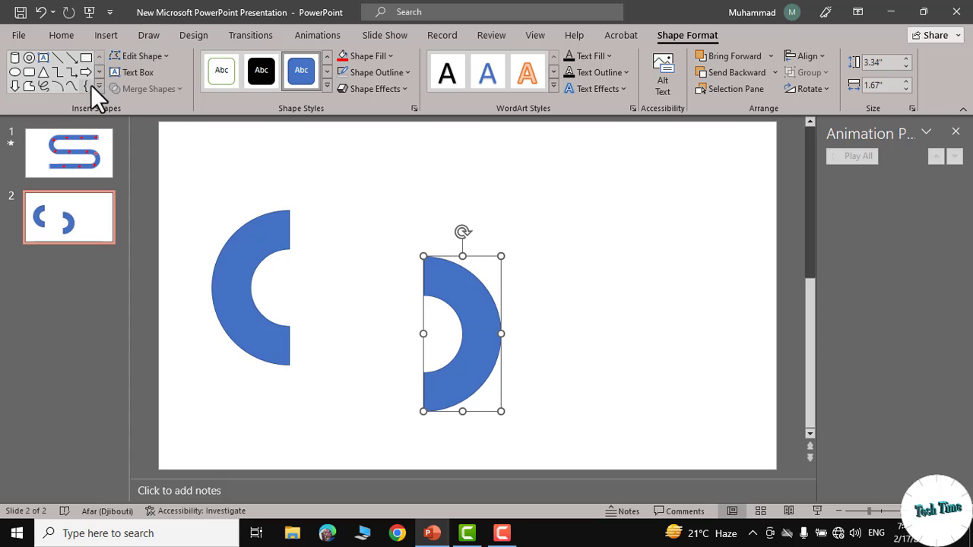
Draw a horizontal bar 6.47" long and 0.83" high, joined to the upper end of the left half ring.
{"action": "left_click", "coordinate": [86, 58]}
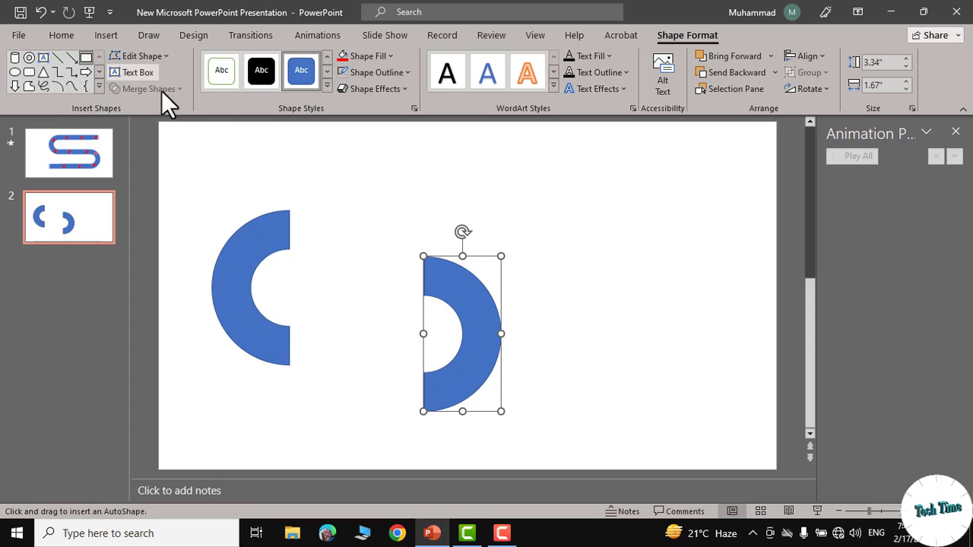
{"action": "left_click_drag", "start_coordinate": [289, 137], "coordinate": [601, 180]}
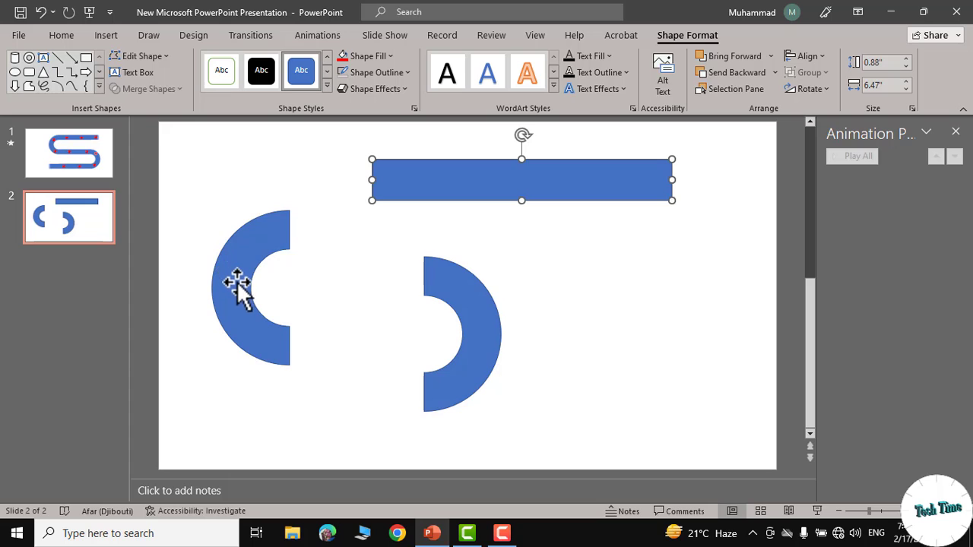
{"action": "left_click_drag", "start_coordinate": [238, 282], "coordinate": [319, 237]}
{"action": "left_click_drag", "start_coordinate": [449, 304], "coordinate": [661, 340]}
{"action": "left_click_drag", "start_coordinate": [525, 199], "coordinate": [522, 199]}
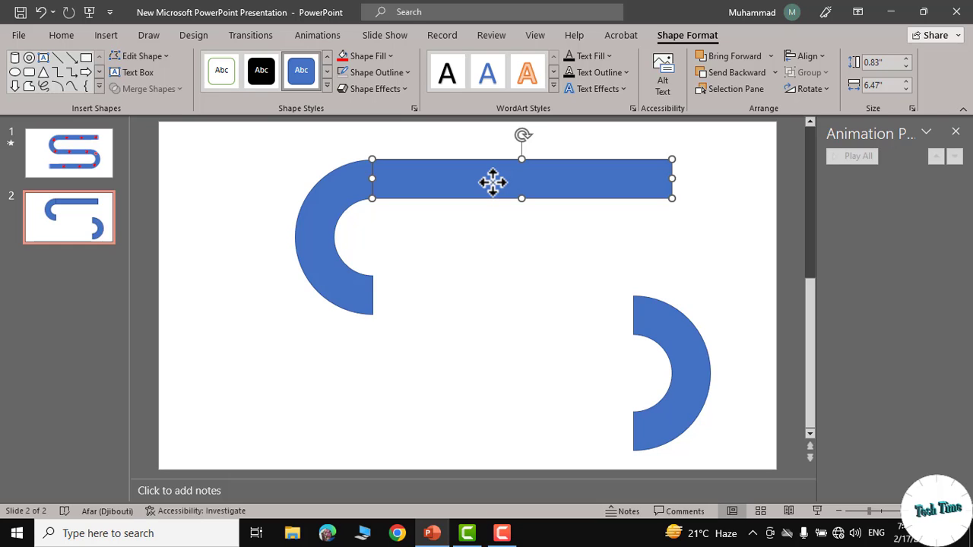
Copy the bar to the left half ring's lower end and attach the right half ring to the copy's right end.
{"action": "left_click_drag", "start_coordinate": [492, 183], "coordinate": [493, 297]}
{"action": "left_click", "coordinate": [684, 352]}
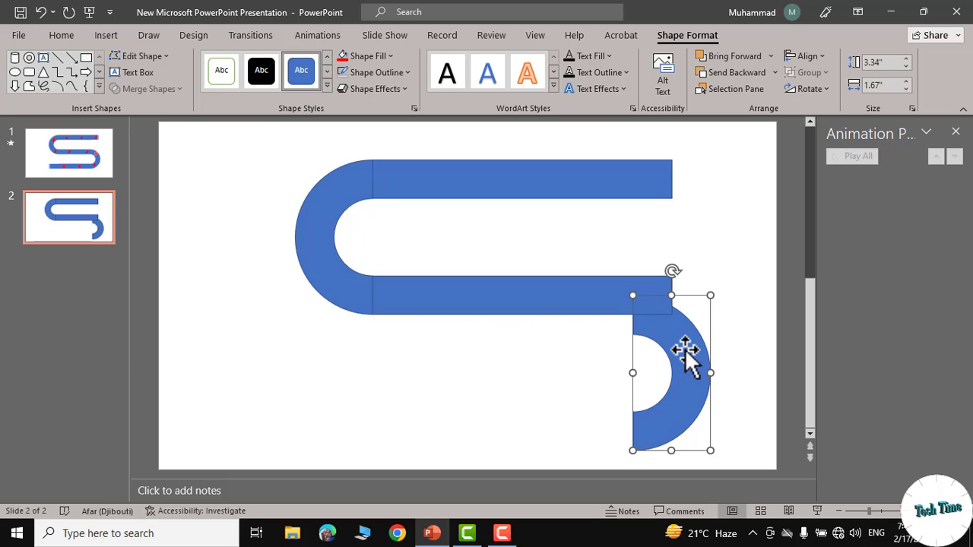
{"action": "left_click_drag", "start_coordinate": [675, 355], "coordinate": [708, 330]}
{"action": "left_click", "coordinate": [486, 363]}
Copy the middle bar to the right half ring's lower end and match its height to the ring's thickness.
{"action": "left_click", "coordinate": [490, 297]}
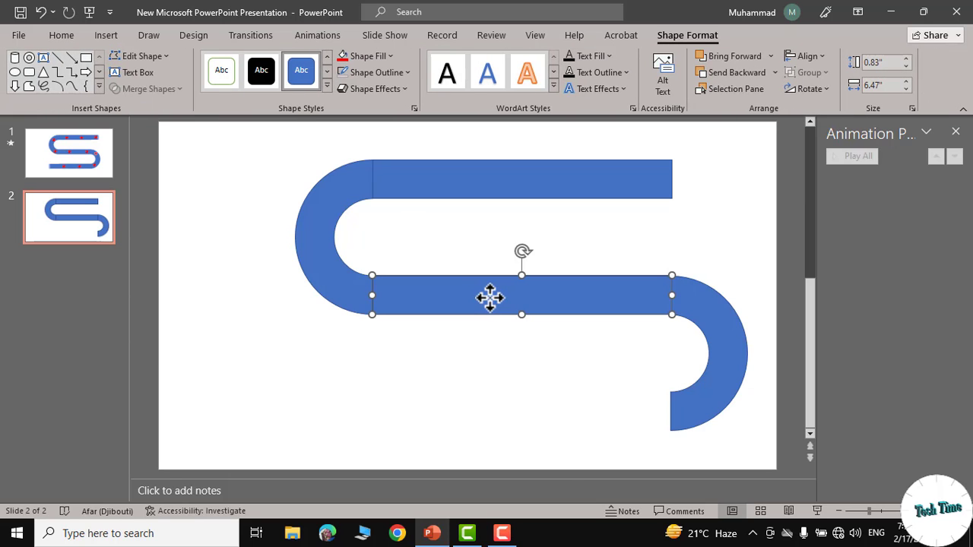
{"action": "left_click_drag", "start_coordinate": [489, 297], "coordinate": [521, 431]}
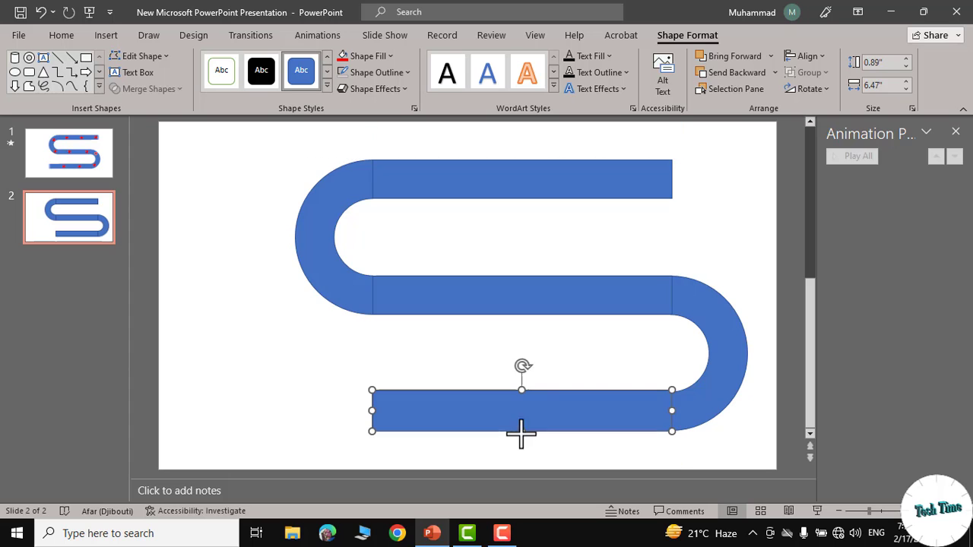
{"action": "left_click", "coordinate": [553, 356]}
{"action": "left_click_drag", "start_coordinate": [521, 392], "coordinate": [519, 392]}
{"action": "left_click", "coordinate": [589, 351]}
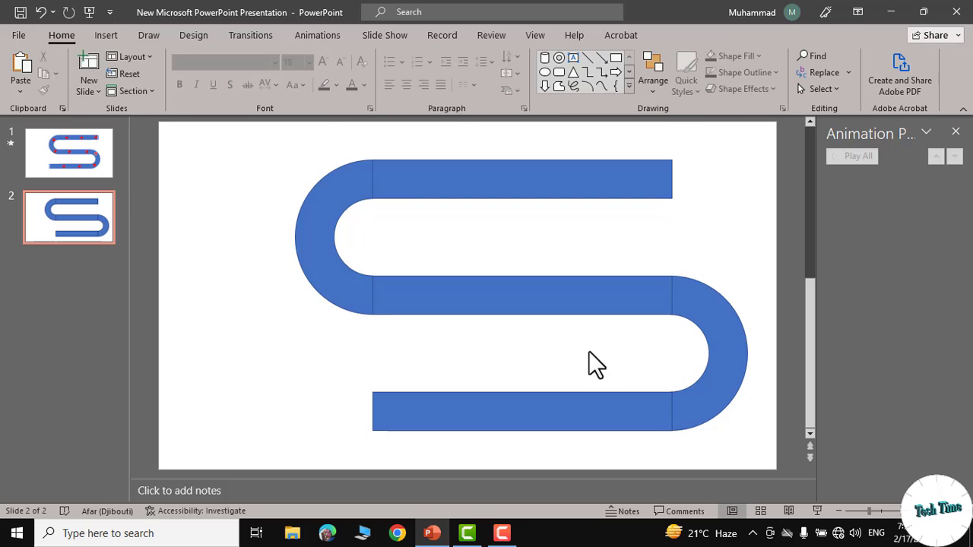
Merge the three bars and two half rings into one S-shaped pipe with Union, and centre it on the slide.
{"action": "left_click_drag", "start_coordinate": [247, 142], "coordinate": [494, 358]}
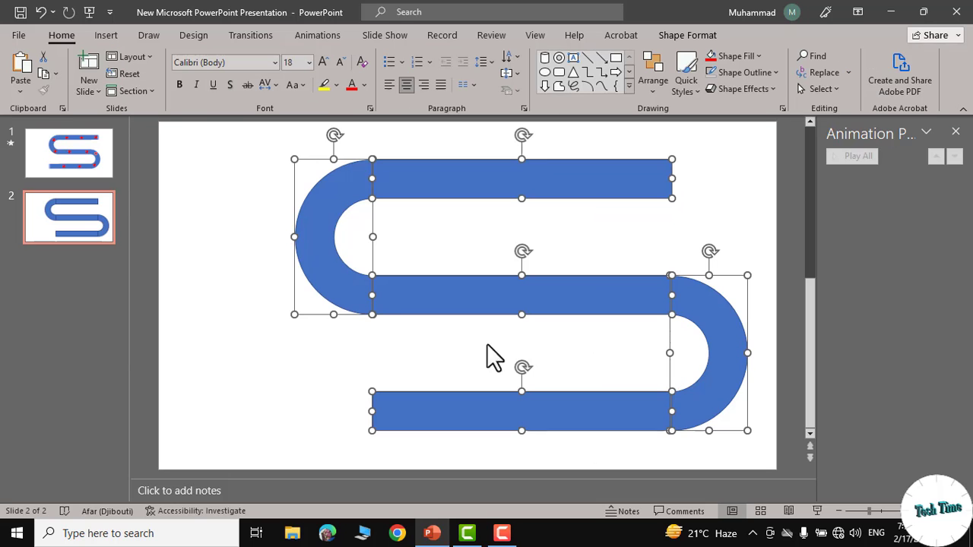
{"action": "left_click", "coordinate": [684, 35]}
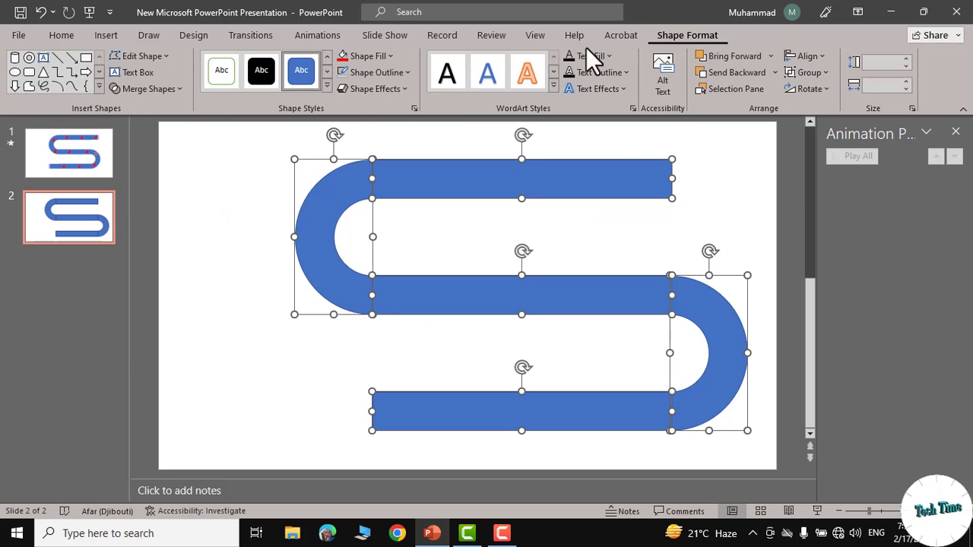
{"action": "left_click", "coordinate": [177, 85]}
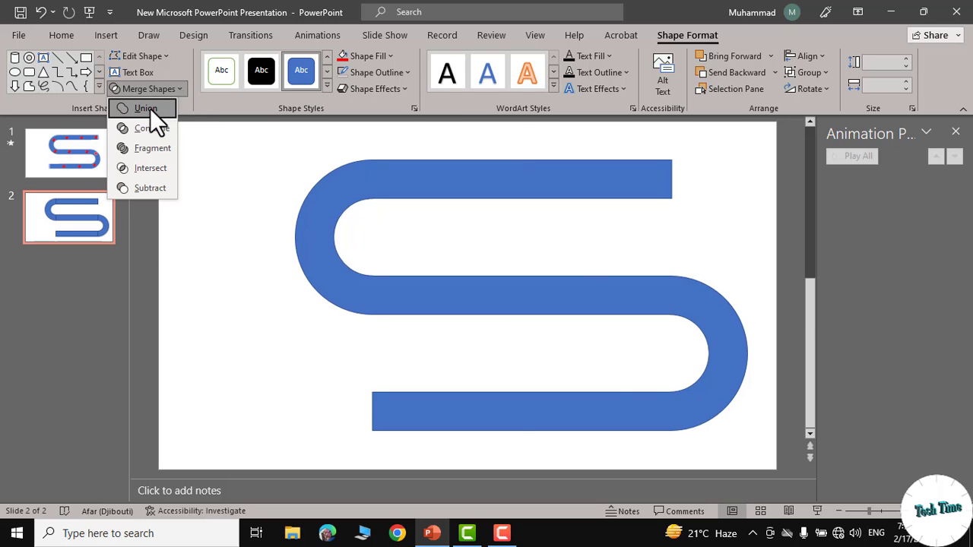
{"action": "left_click", "coordinate": [150, 108]}
{"action": "left_click", "coordinate": [730, 209]}
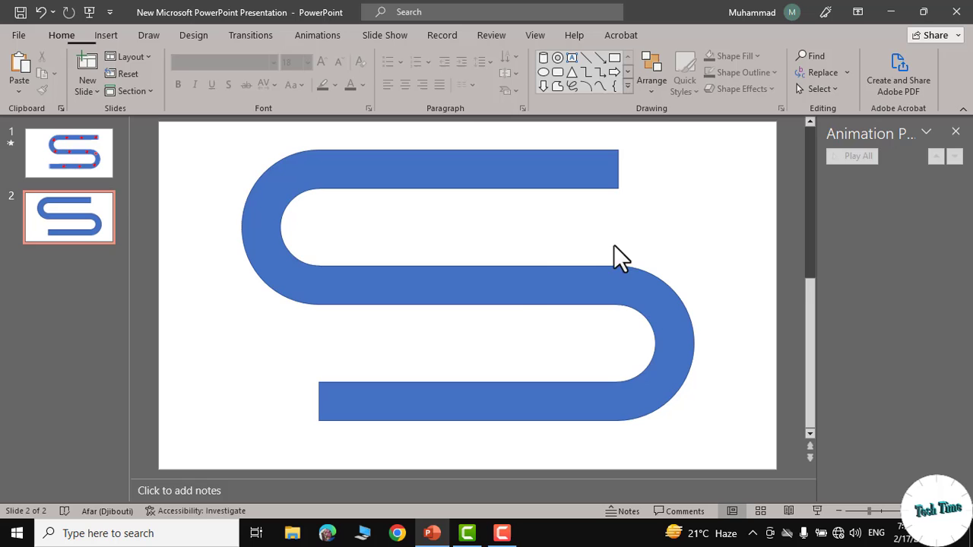
Draw a cylinder about 2.65" high and 1.06" wide over the pipe and rotate it to lie horizontally.
{"action": "left_click", "coordinate": [519, 287]}
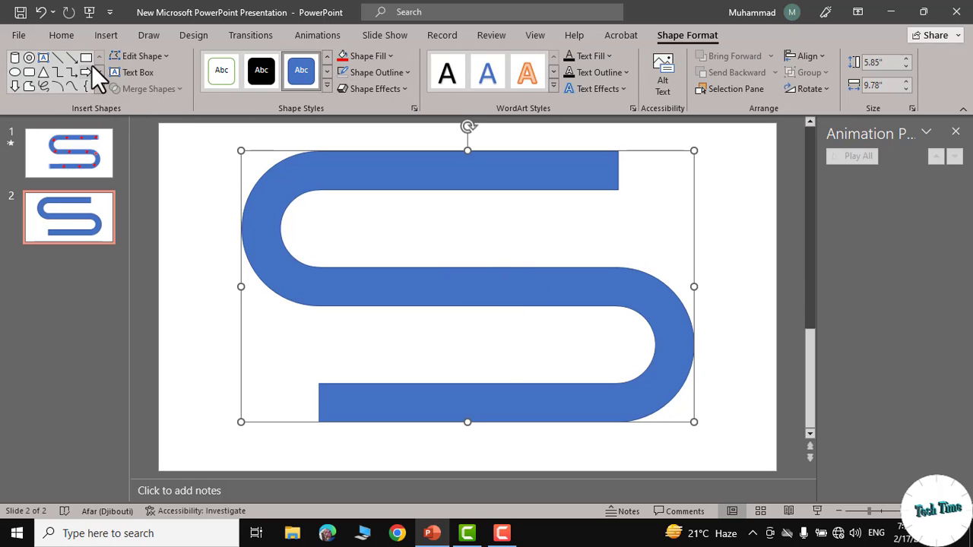
{"action": "left_click", "coordinate": [107, 34]}
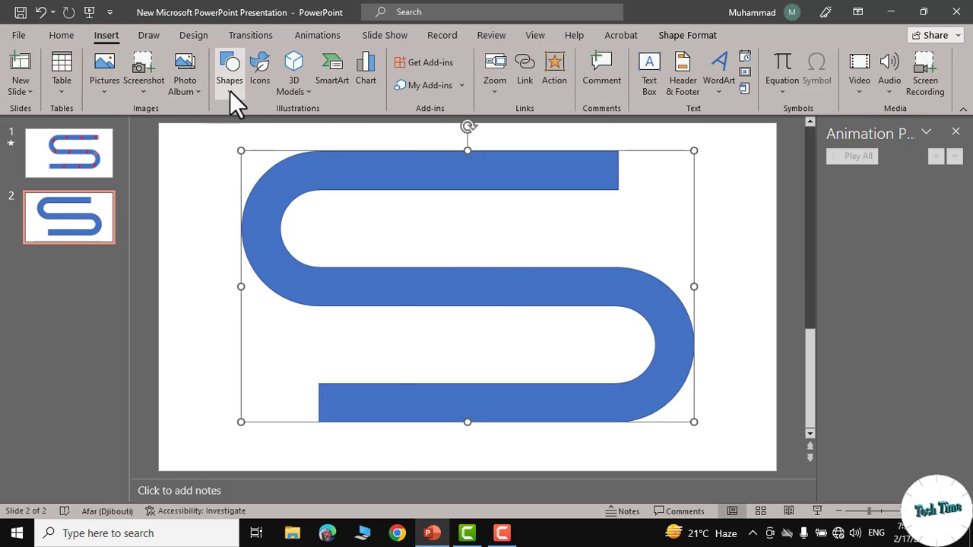
{"action": "left_click", "coordinate": [229, 90]}
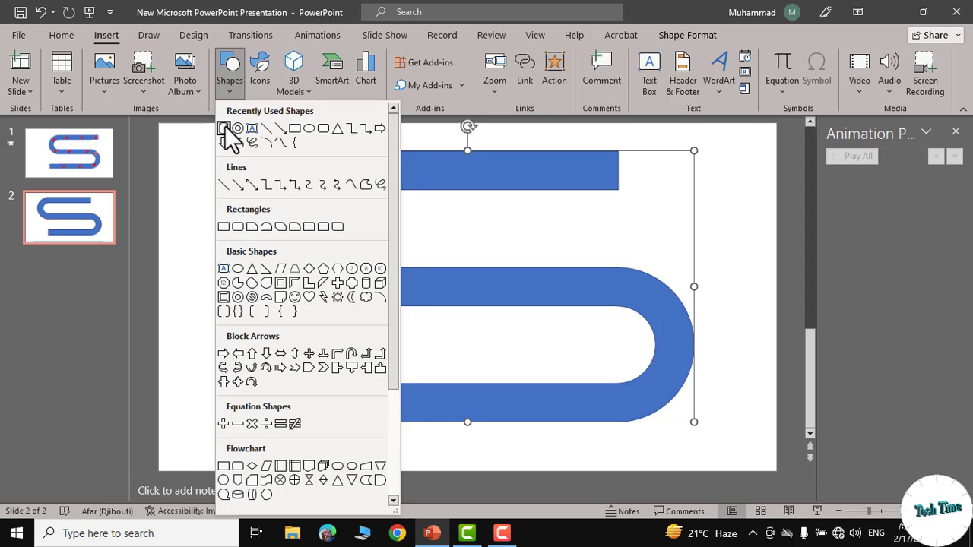
{"action": "left_click", "coordinate": [225, 130]}
{"action": "mouse_move", "coordinate": [393, 207]}
{"action": "left_mouse_down"}
{"action": "mouse_move", "coordinate": [461, 267]}
{"action": "mouse_move", "coordinate": [441, 332]}
{"action": "left_mouse_up"}
{"action": "left_click_drag", "start_coordinate": [417, 182], "coordinate": [498, 267]}
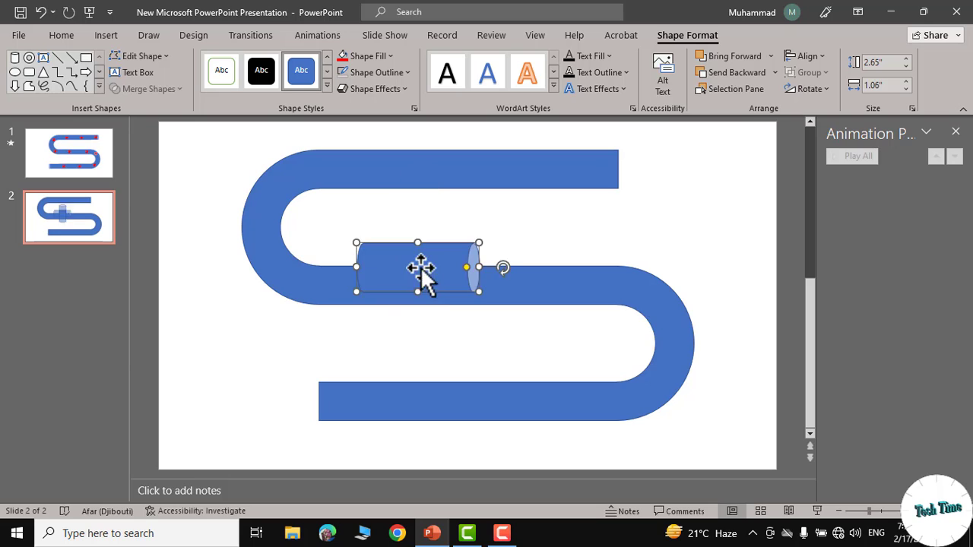
Reduce the cylinder's width to 0.83", fit it on the pipe's upper right end, and place a reversed copy on the lower left end.
{"action": "mouse_move", "coordinate": [419, 273]}
{"action": "left_mouse_down"}
{"action": "mouse_move", "coordinate": [624, 182]}
{"action": "mouse_move", "coordinate": [619, 197]}
{"action": "mouse_move", "coordinate": [618, 189]}
{"action": "mouse_move", "coordinate": [336, 402]}
{"action": "left_mouse_up"}
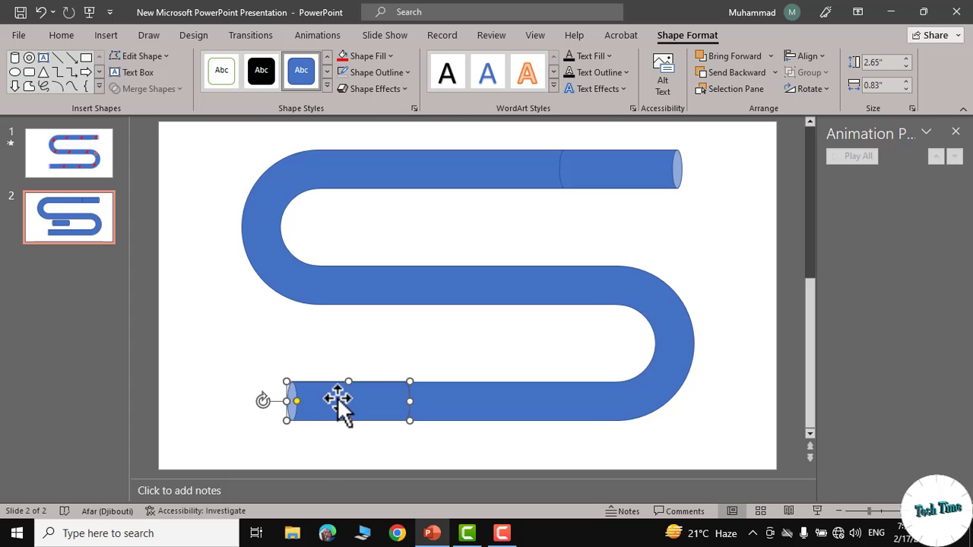
{"action": "left_click", "coordinate": [711, 300]}
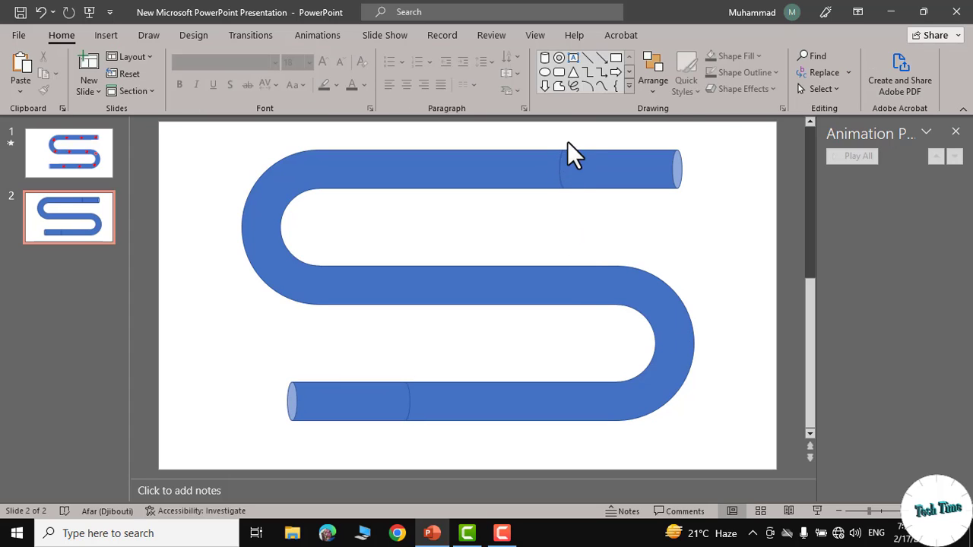
Remove the outline from both end cylinders so they blend into the pipe.
{"action": "left_click", "coordinate": [607, 167]}
{"action": "left_click", "coordinate": [402, 71]}
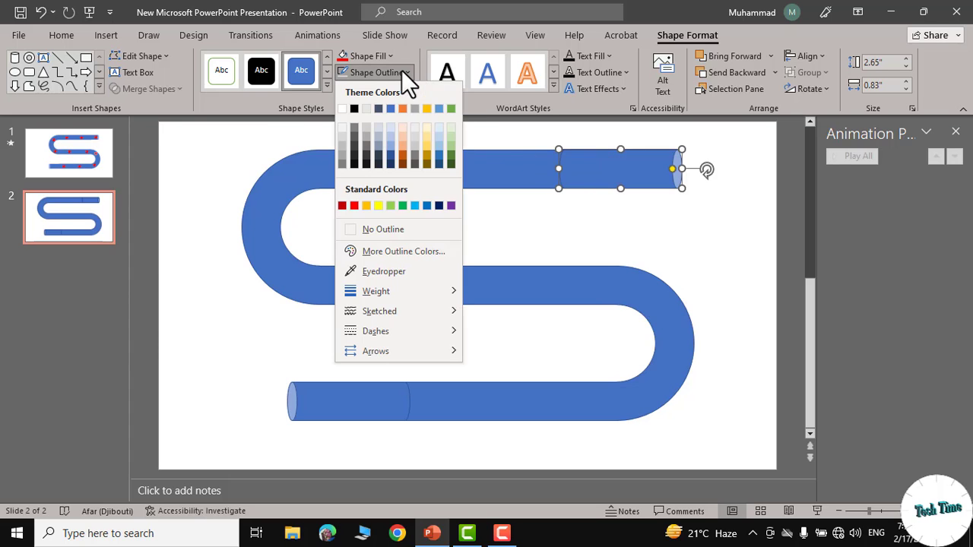
{"action": "left_click", "coordinate": [359, 229]}
{"action": "left_click", "coordinate": [362, 414]}
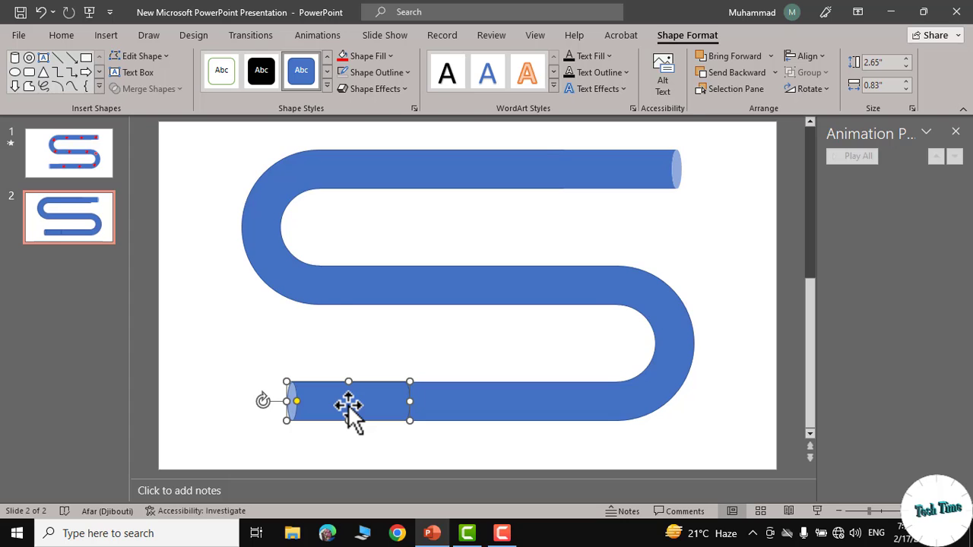
{"action": "left_click", "coordinate": [661, 243]}
{"action": "scroll", "coordinate": [661, 243], "scroll_direction": "down", "scroll_amount": 1}
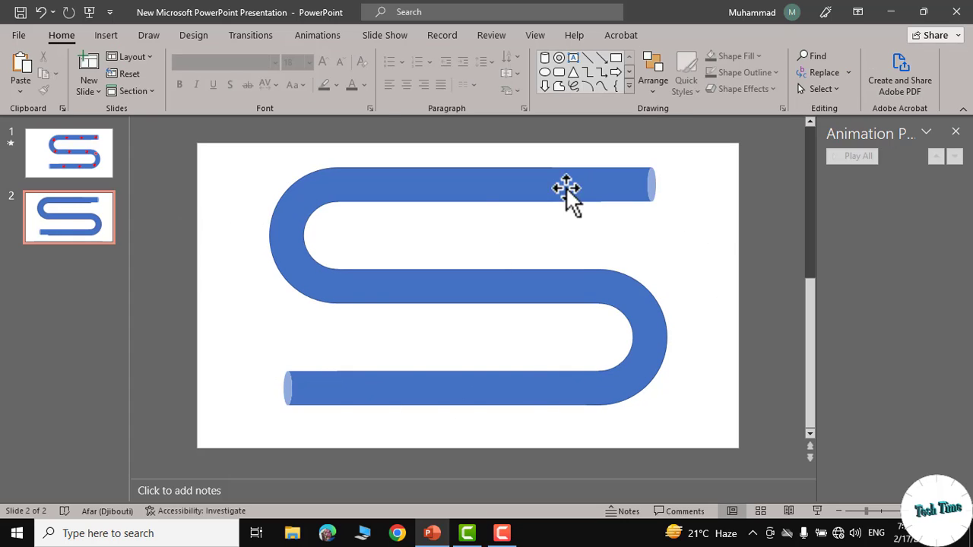
Draw a circle about 0.47" in diameter in the gap below the pipe's upper bar.
{"action": "left_click", "coordinate": [105, 35]}
{"action": "left_click", "coordinate": [230, 84]}
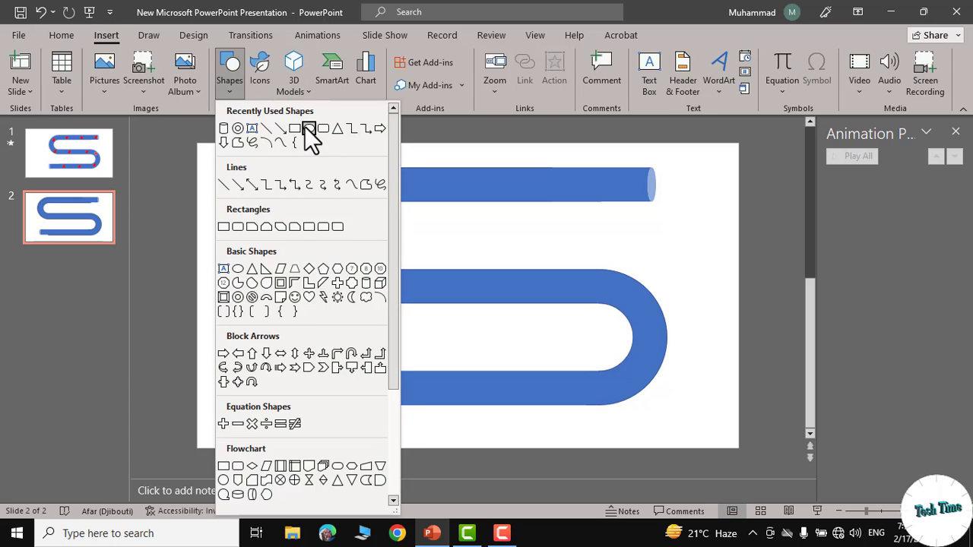
{"action": "left_click", "coordinate": [309, 128]}
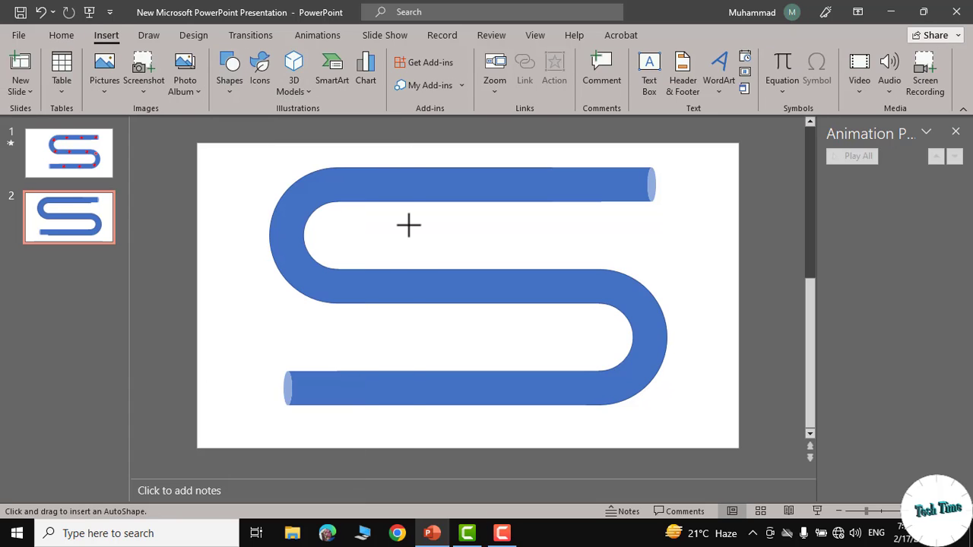
{"action": "left_click_drag", "start_coordinate": [404, 221], "coordinate": [430, 247]}
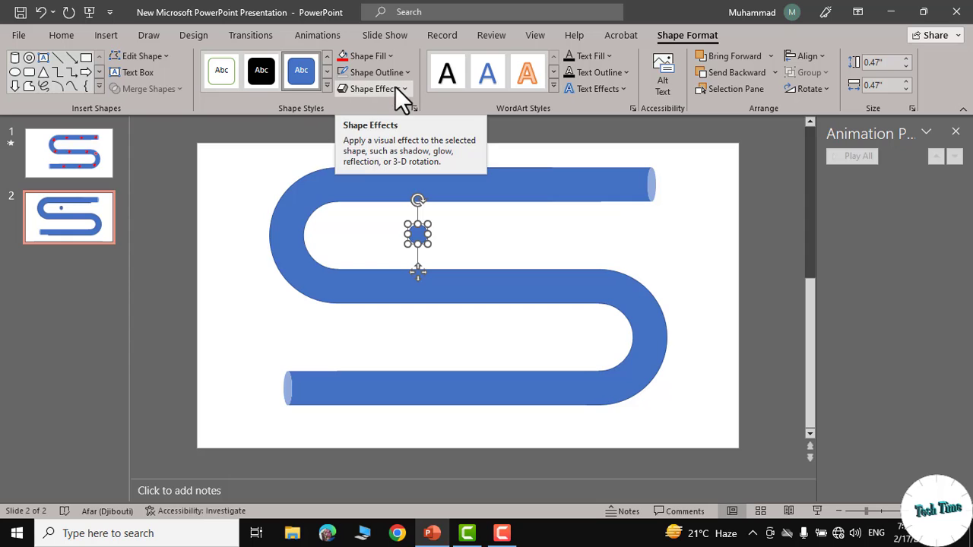
Fill the circle with standard red, reduce its size to 0.35" and remove its outline.
{"action": "left_click", "coordinate": [387, 53]}
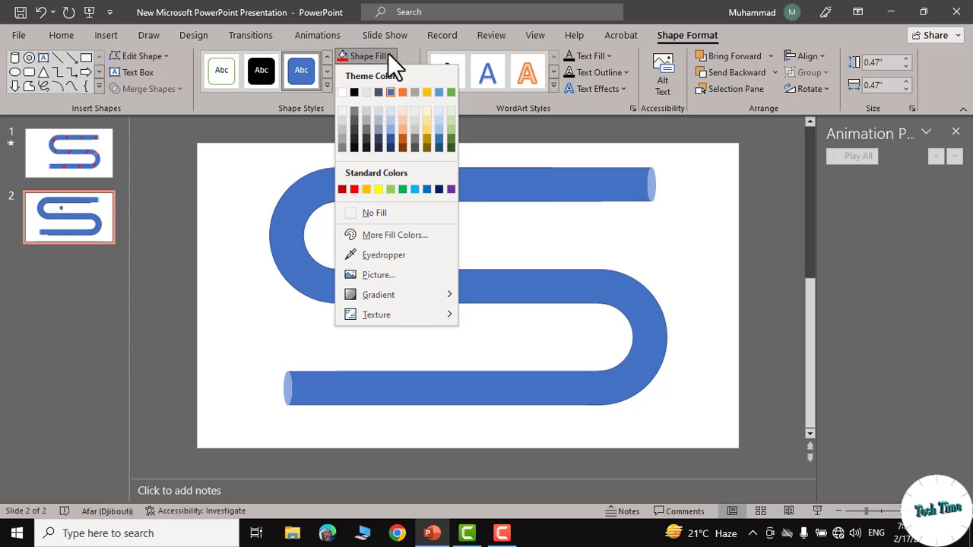
{"action": "left_click", "coordinate": [354, 189]}
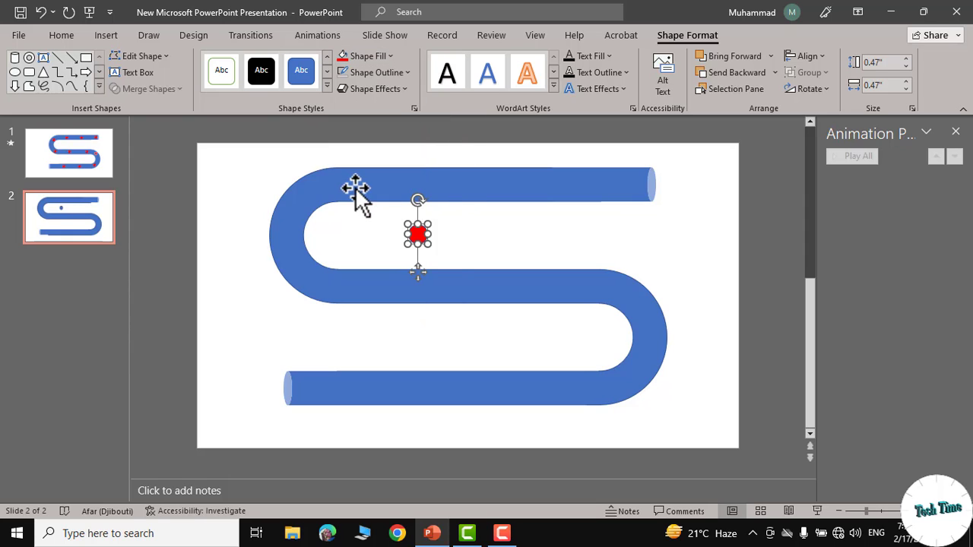
{"action": "left_click", "coordinate": [404, 74]}
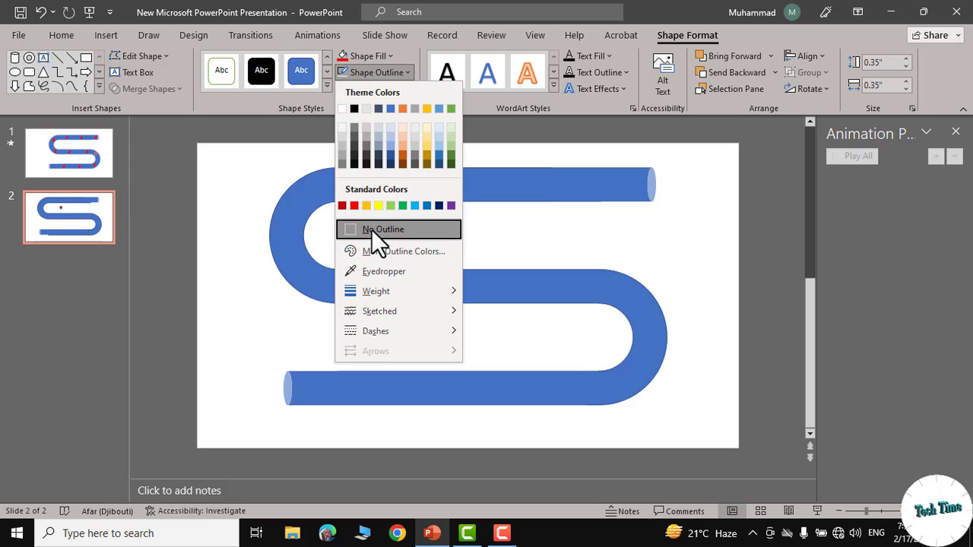
{"action": "left_click", "coordinate": [371, 230]}
Apply the fifth preset shape effect to the red circle so it looks like a 3-D ball.
{"action": "left_click", "coordinate": [399, 85]}
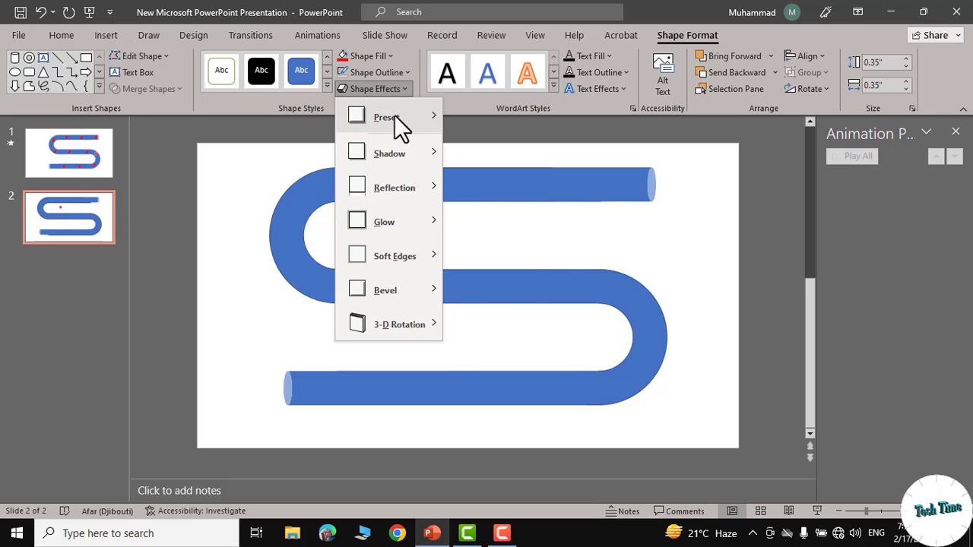
{"action": "mouse_move", "coordinate": [423, 126]}
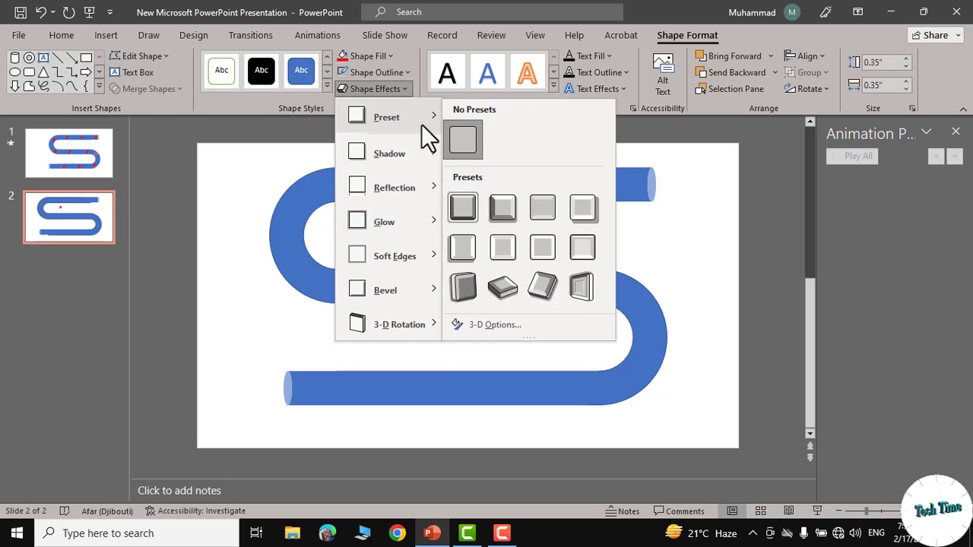
{"action": "left_click", "coordinate": [462, 244]}
{"action": "left_click", "coordinate": [716, 255]}
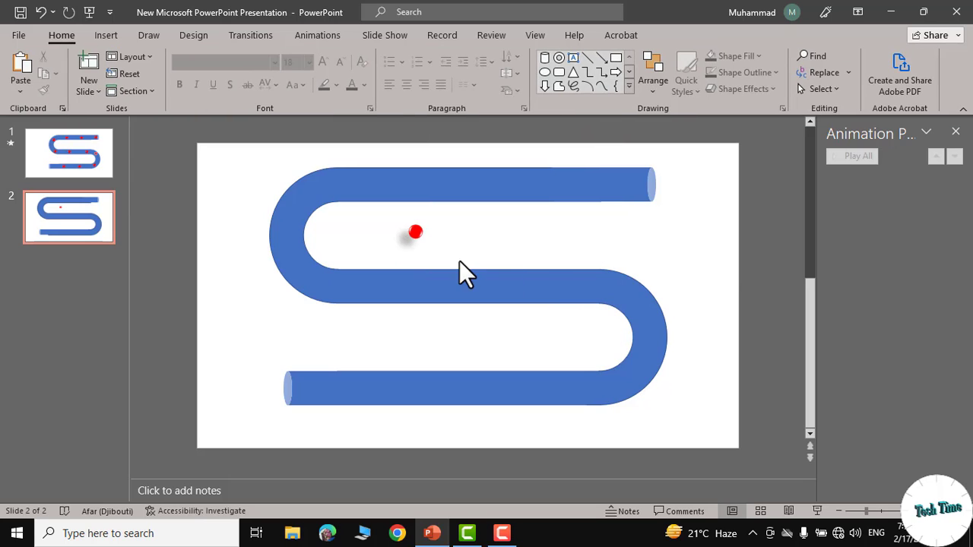
Place one red ball beside the pipe's left bend and another just outside the pipe's upper right opening.
{"action": "left_click", "coordinate": [420, 230]}
{"action": "left_click_drag", "start_coordinate": [419, 230], "coordinate": [253, 292]}
{"action": "left_click_drag", "start_coordinate": [416, 237], "coordinate": [673, 186]}
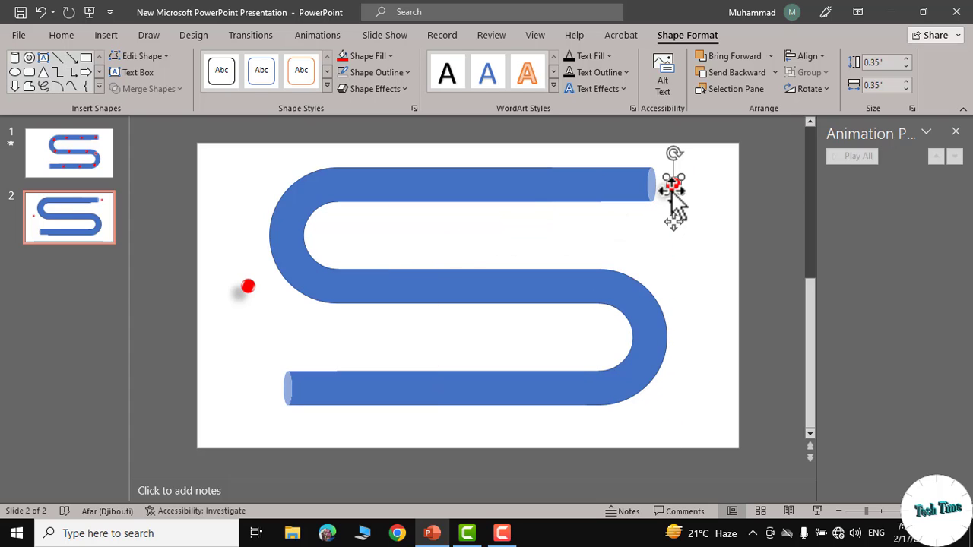
Give the ball at the upper right opening a Lines motion path with its direction set to Left.
{"action": "left_click", "coordinate": [316, 35]}
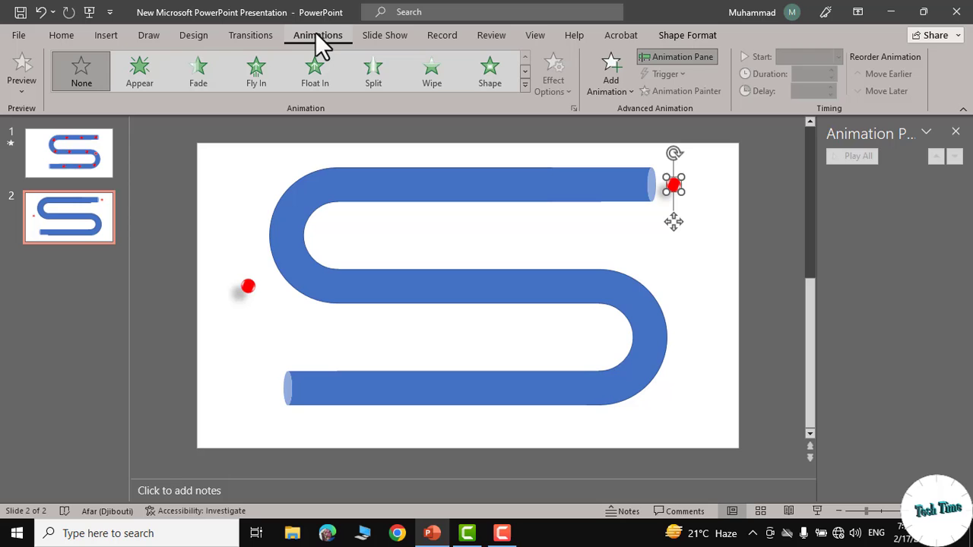
{"action": "left_click", "coordinate": [525, 86]}
{"action": "left_click_drag", "start_coordinate": [523, 172], "coordinate": [524, 257]}
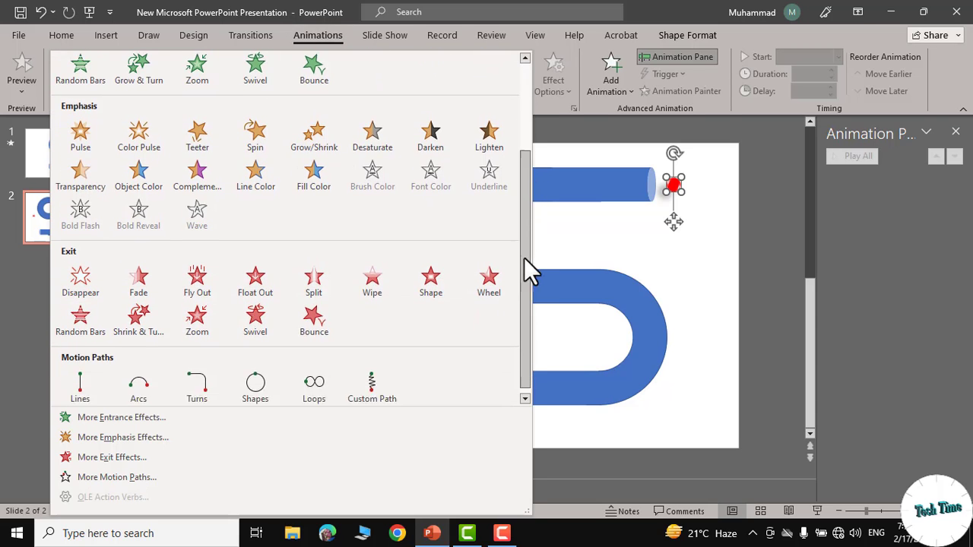
{"action": "left_click", "coordinate": [84, 375]}
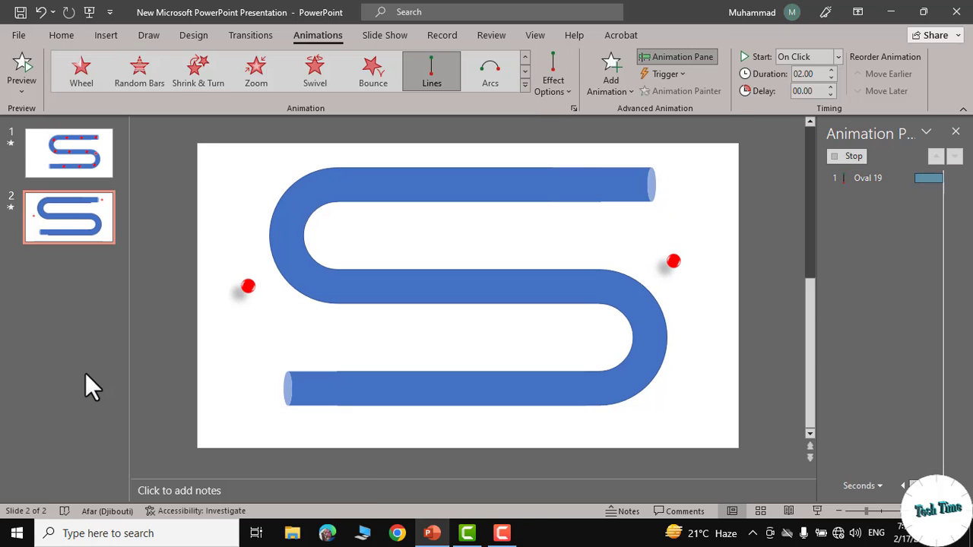
{"action": "left_click", "coordinate": [568, 89]}
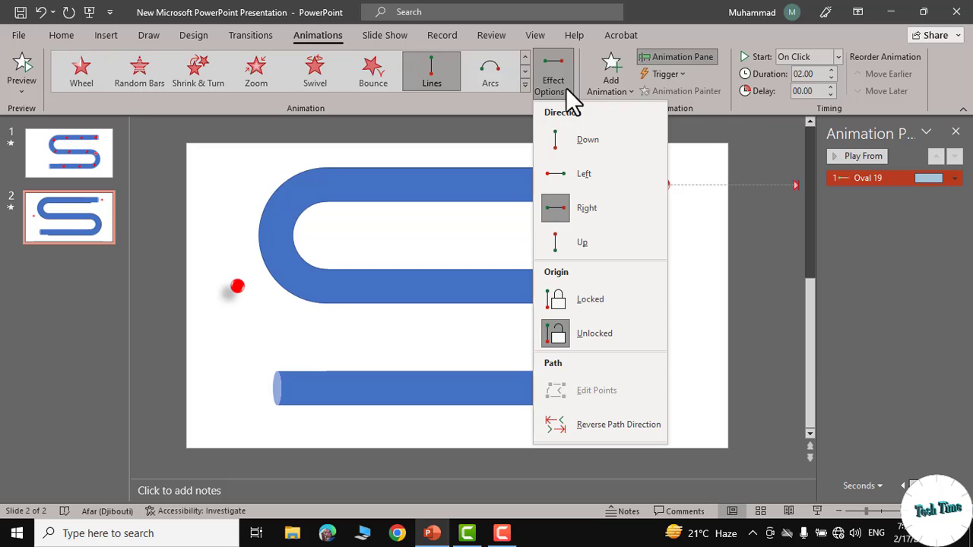
{"action": "left_click", "coordinate": [574, 176]}
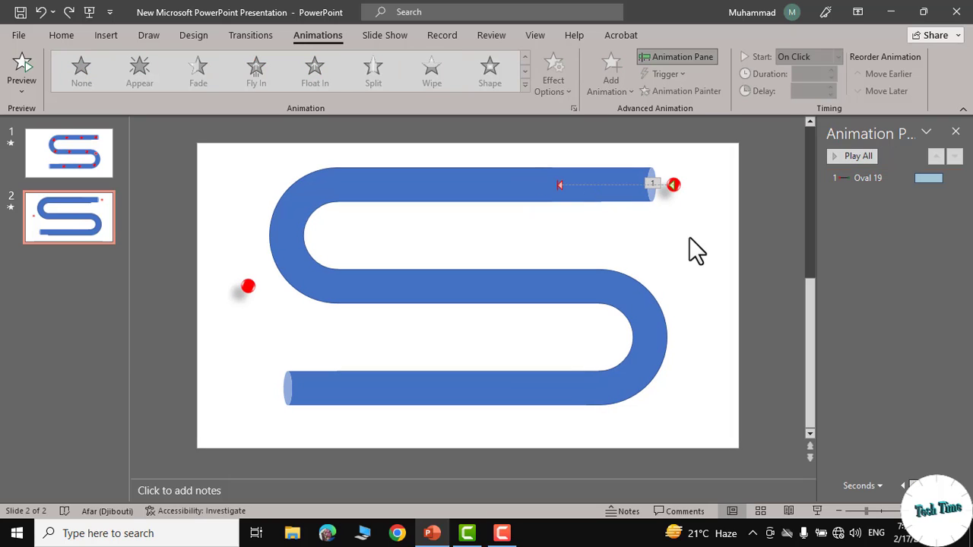
Place three copies of the animated ball along the pipe's upper bar, each starting where the previous ball's motion path ends.
{"action": "left_click", "coordinate": [673, 191]}
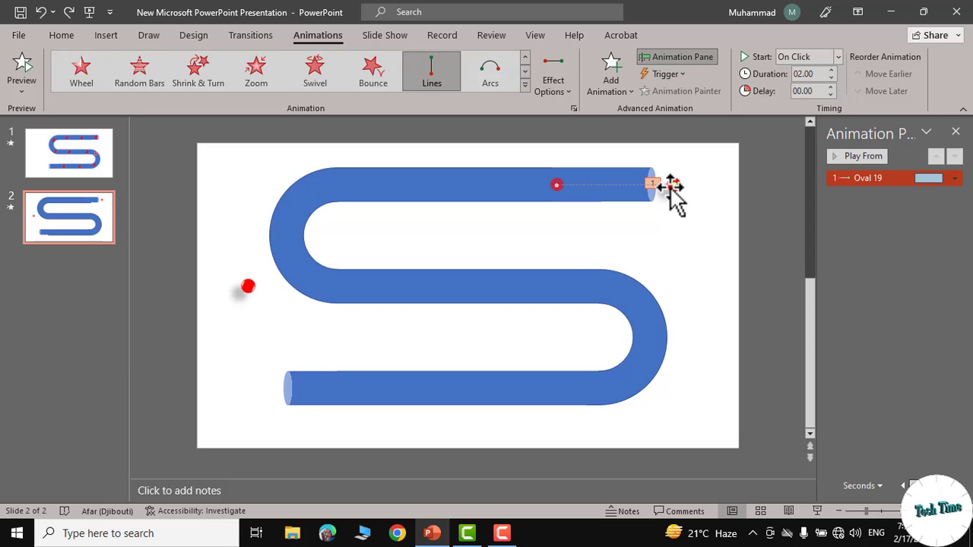
{"action": "left_click_drag", "start_coordinate": [673, 189], "coordinate": [558, 190]}
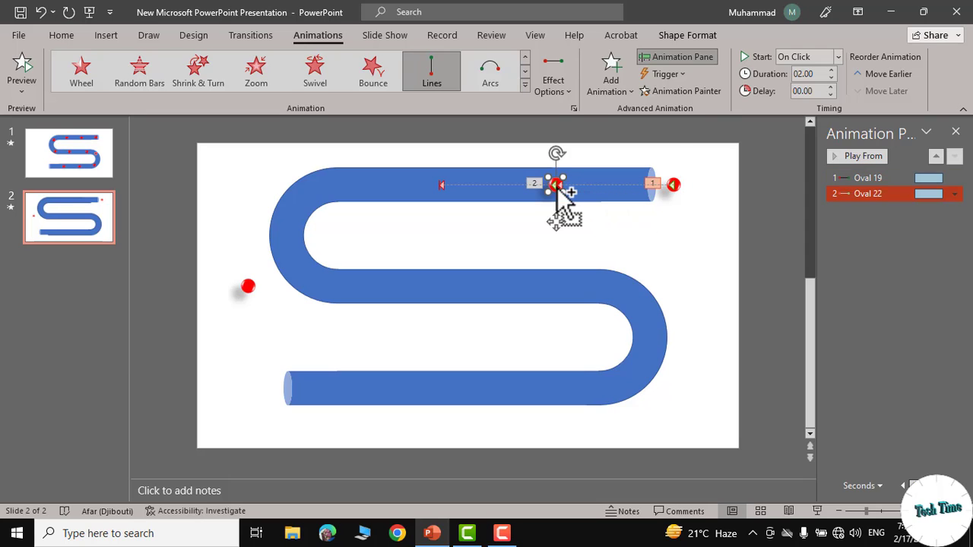
{"action": "left_click", "coordinate": [602, 224]}
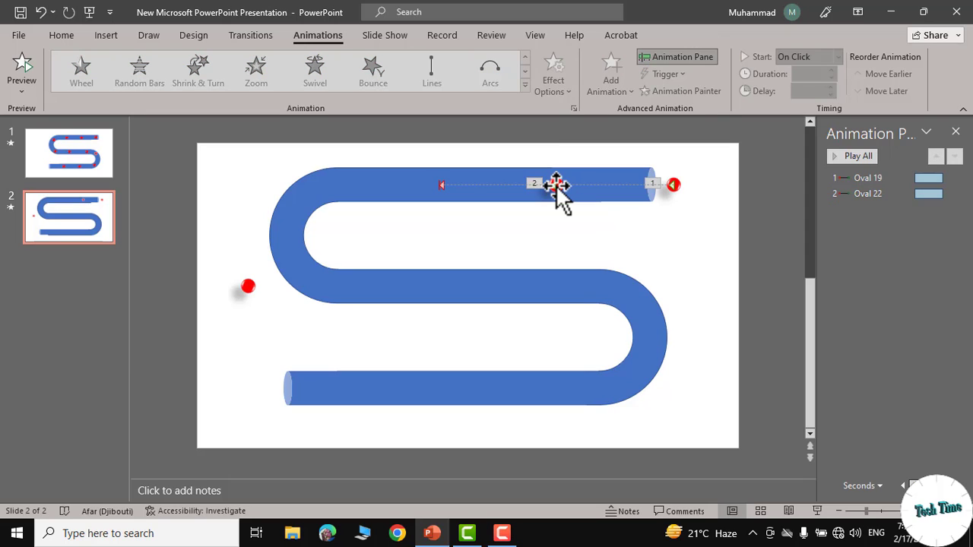
{"action": "left_click", "coordinate": [557, 185]}
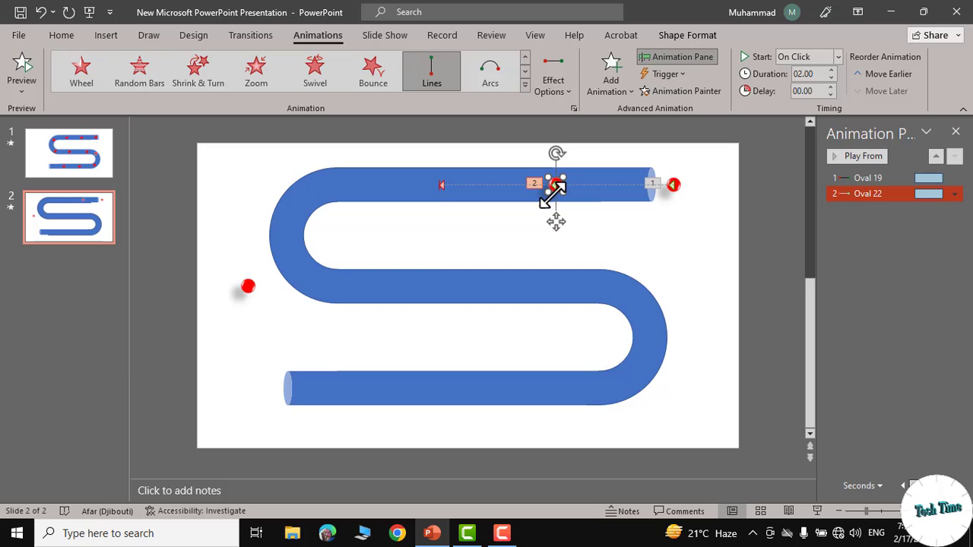
{"action": "left_click_drag", "start_coordinate": [552, 188], "coordinate": [440, 189]}
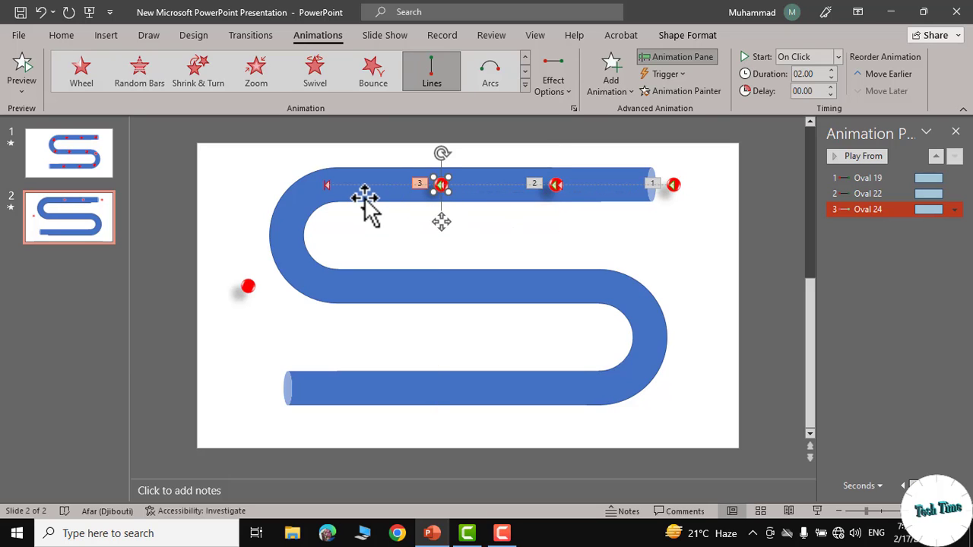
{"action": "left_click", "coordinate": [588, 231]}
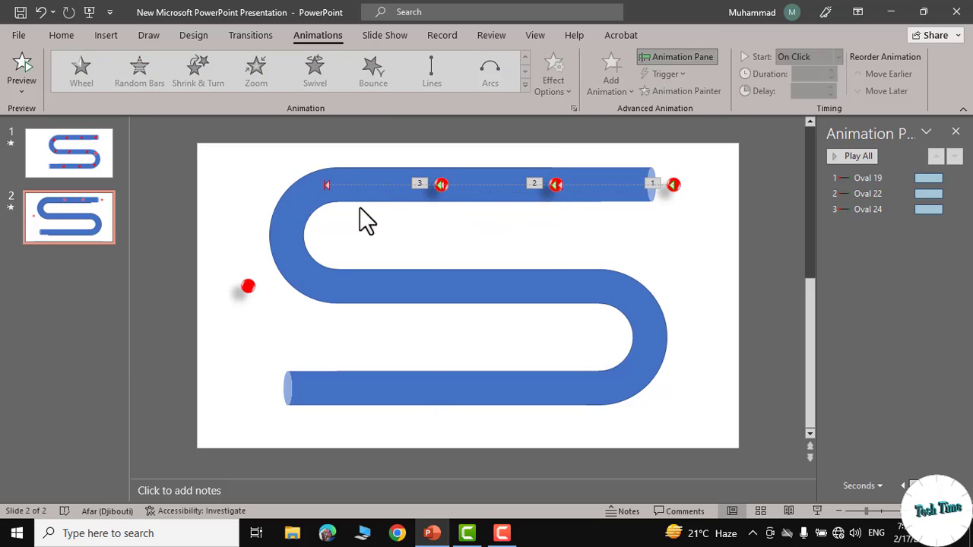
{"action": "left_click", "coordinate": [614, 185]}
{"action": "left_click", "coordinate": [709, 238]}
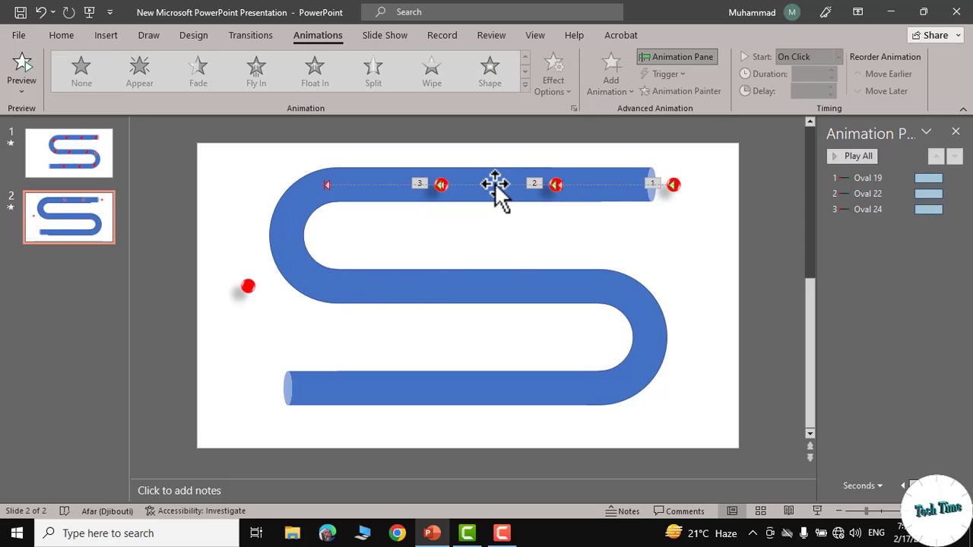
{"action": "left_click_drag", "start_coordinate": [495, 189], "coordinate": [324, 185]}
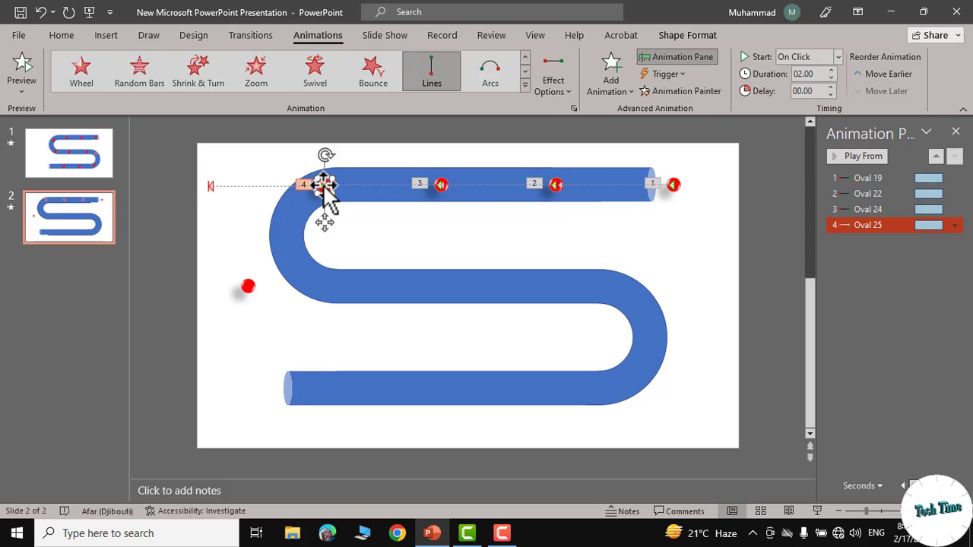
Replace the fourth ball's straight path with a Custom Path running down to the middle of the left bend.
{"action": "left_click", "coordinate": [523, 85]}
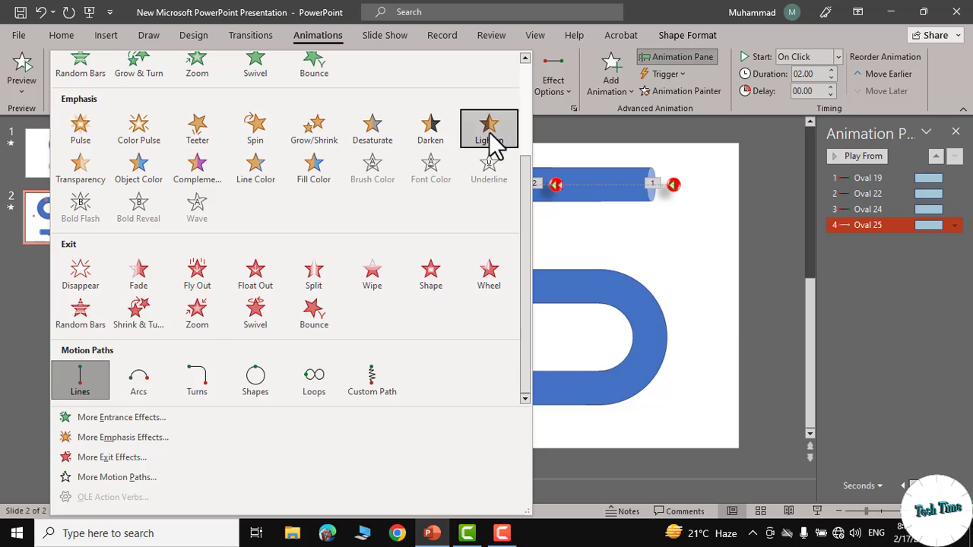
{"action": "left_click", "coordinate": [370, 378]}
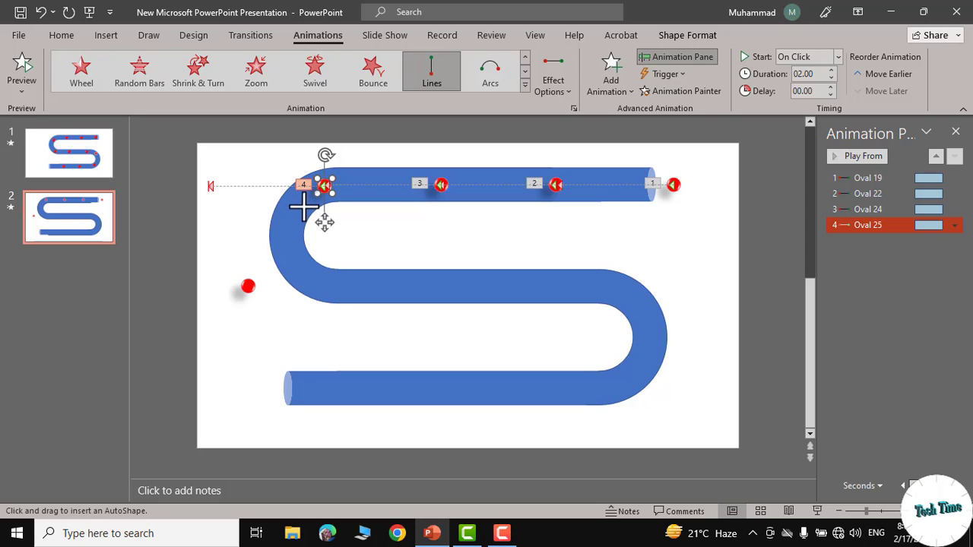
{"action": "double_click", "coordinate": [282, 243]}
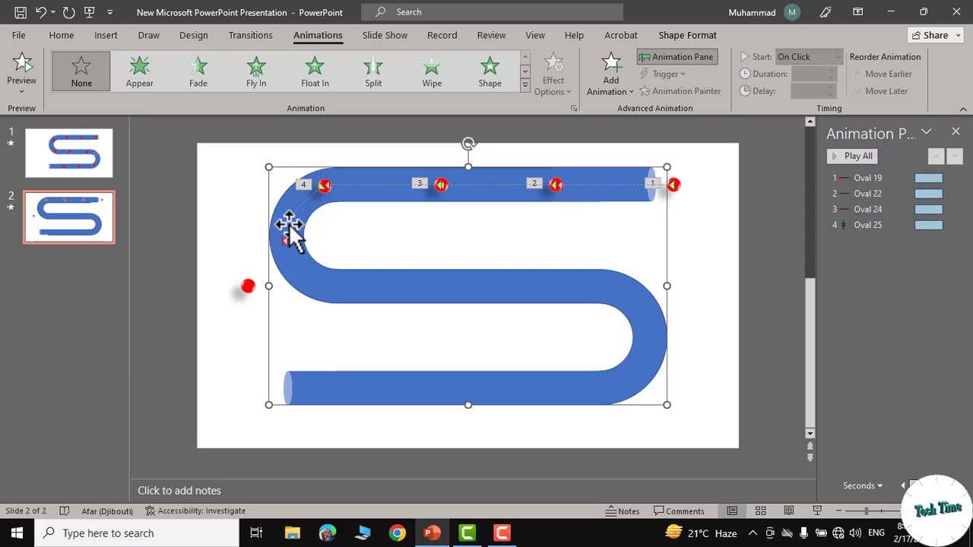
Edit the points of the fourth ball's custom path to follow the left bend, and make its two intermediate points smooth.
{"action": "right_click", "coordinate": [291, 221]}
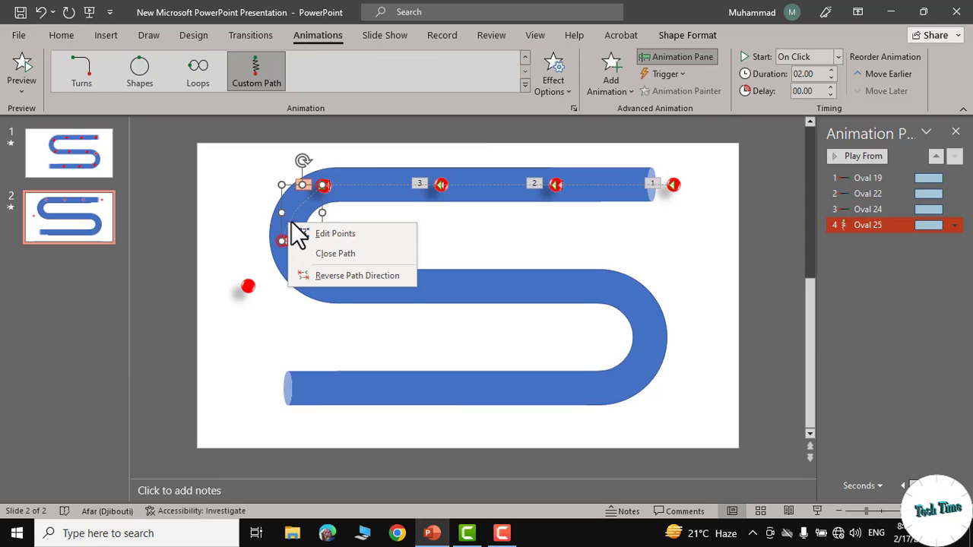
{"action": "left_click", "coordinate": [335, 236]}
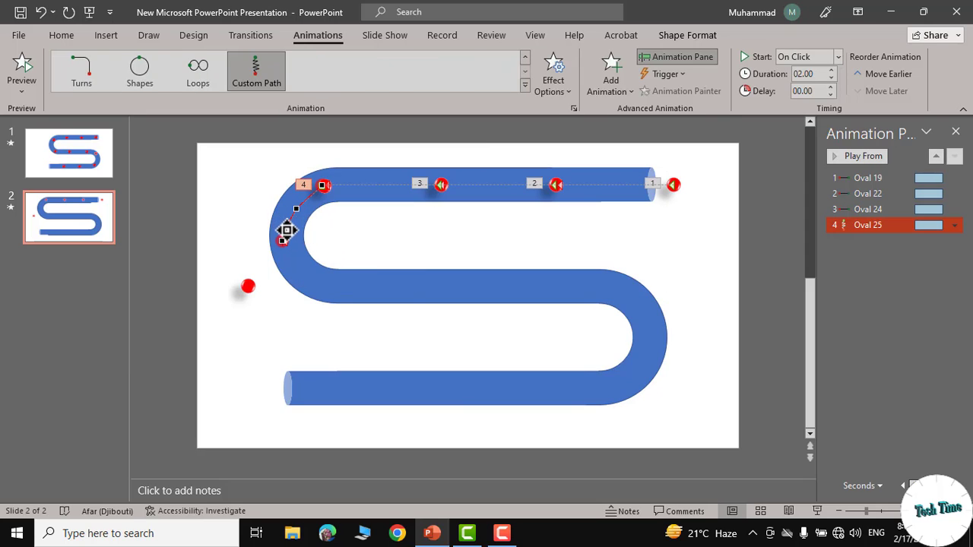
{"action": "left_click_drag", "start_coordinate": [287, 230], "coordinate": [290, 224]}
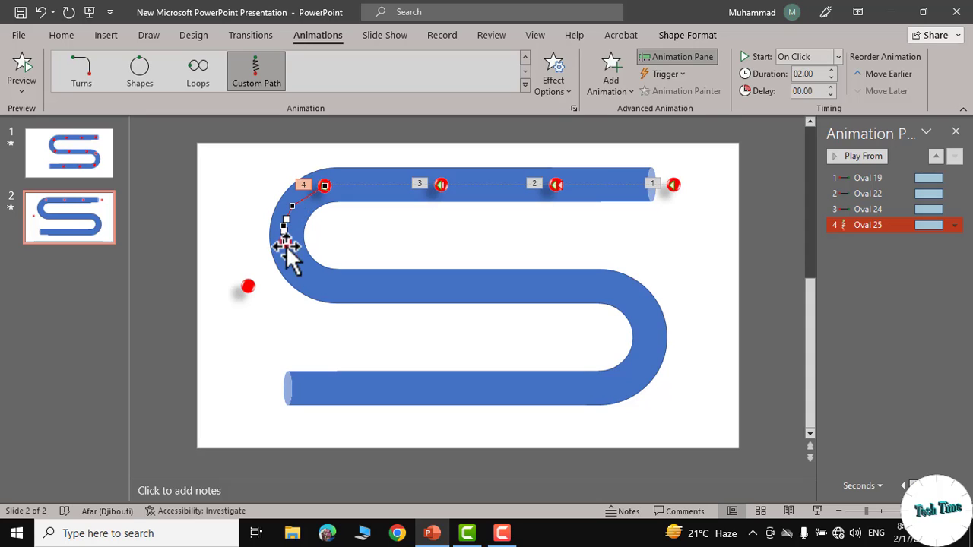
{"action": "right_click", "coordinate": [291, 206]}
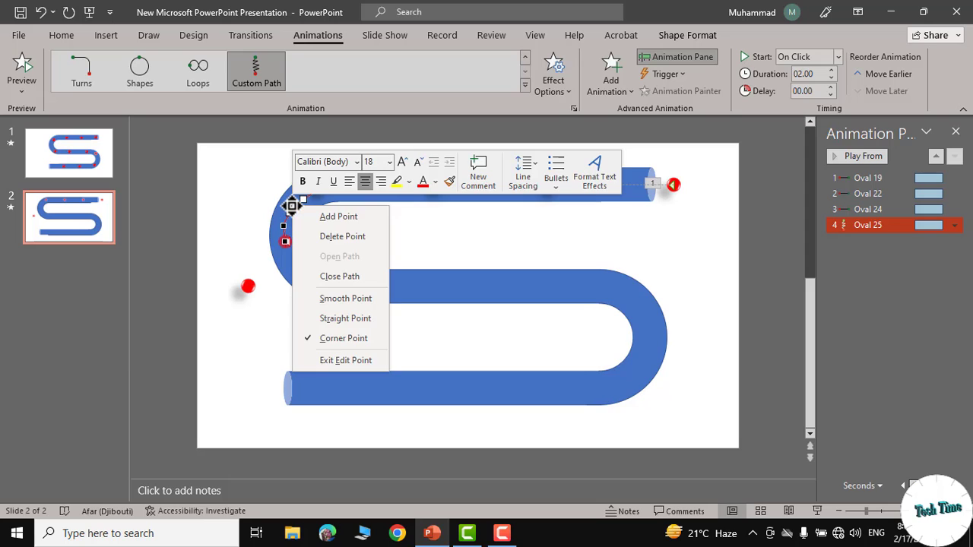
{"action": "left_click", "coordinate": [342, 300]}
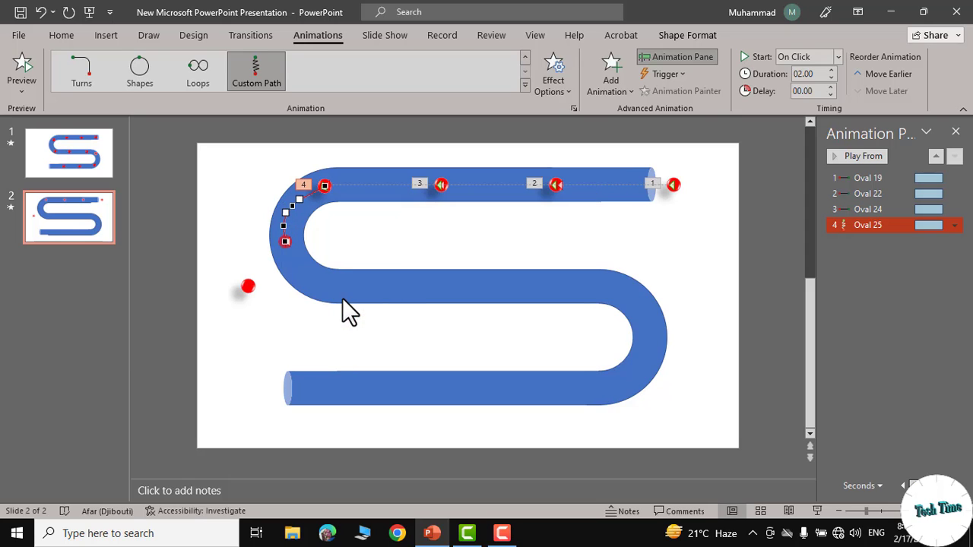
{"action": "right_click", "coordinate": [284, 225]}
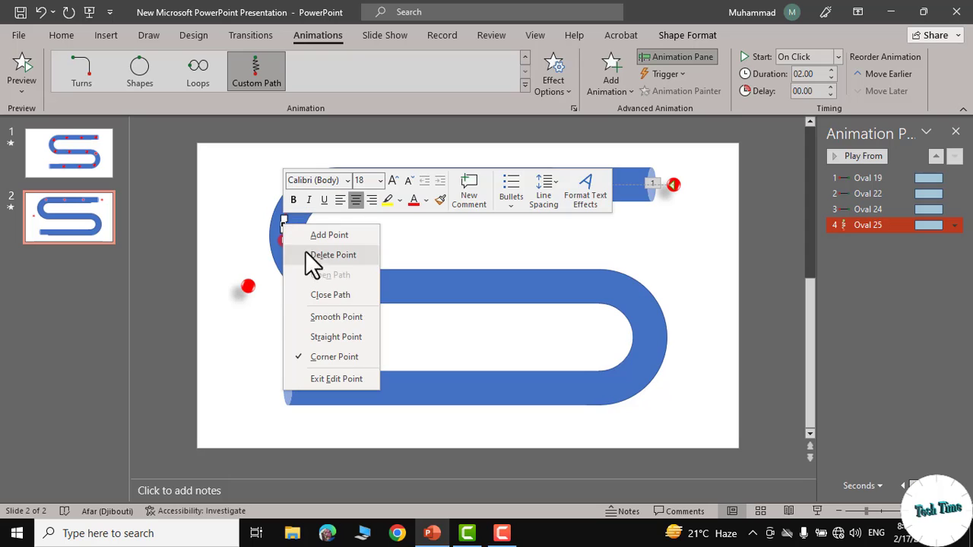
{"action": "left_click", "coordinate": [337, 317]}
Copy a ball with its straight motion path from the upper bar to the end of the curved path in the left bend.
{"action": "left_click", "coordinate": [441, 186]}
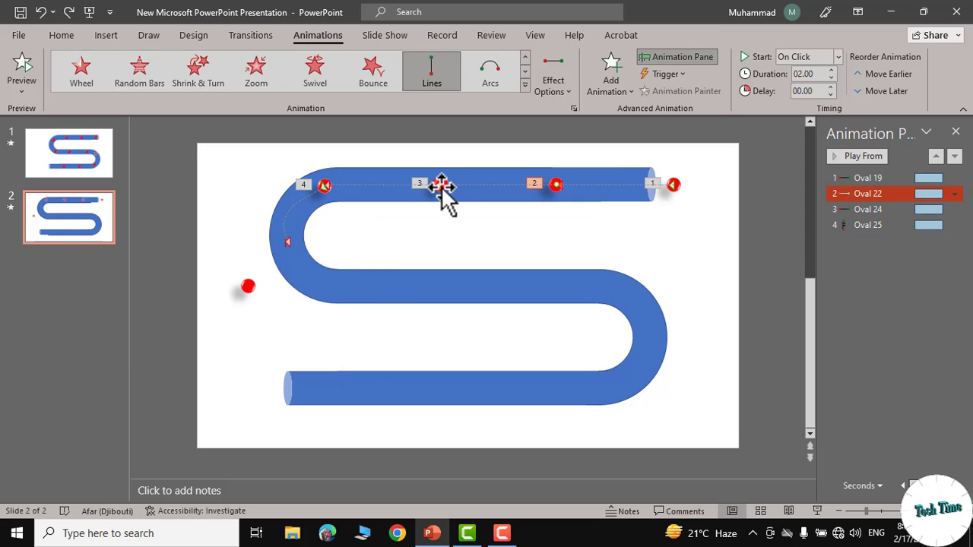
{"action": "mouse_move", "coordinate": [442, 188]}
{"action": "left_mouse_down"}
{"action": "mouse_move", "coordinate": [437, 222]}
{"action": "mouse_move", "coordinate": [386, 244]}
{"action": "mouse_move", "coordinate": [378, 280]}
{"action": "mouse_move", "coordinate": [322, 280]}
{"action": "left_mouse_up"}
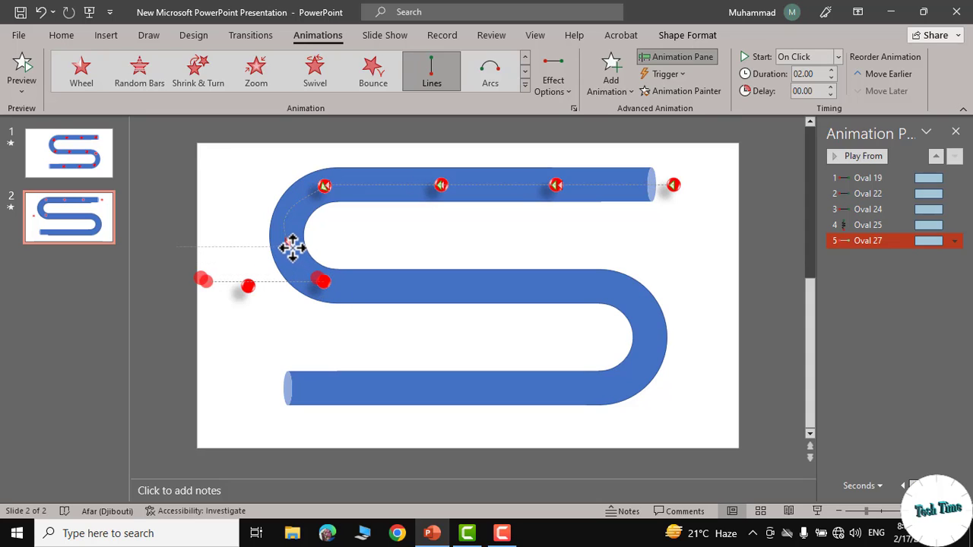
{"action": "mouse_move", "coordinate": [292, 247]}
{"action": "left_mouse_down"}
{"action": "mouse_move", "coordinate": [322, 293]}
{"action": "mouse_move", "coordinate": [286, 245]}
{"action": "left_mouse_up"}
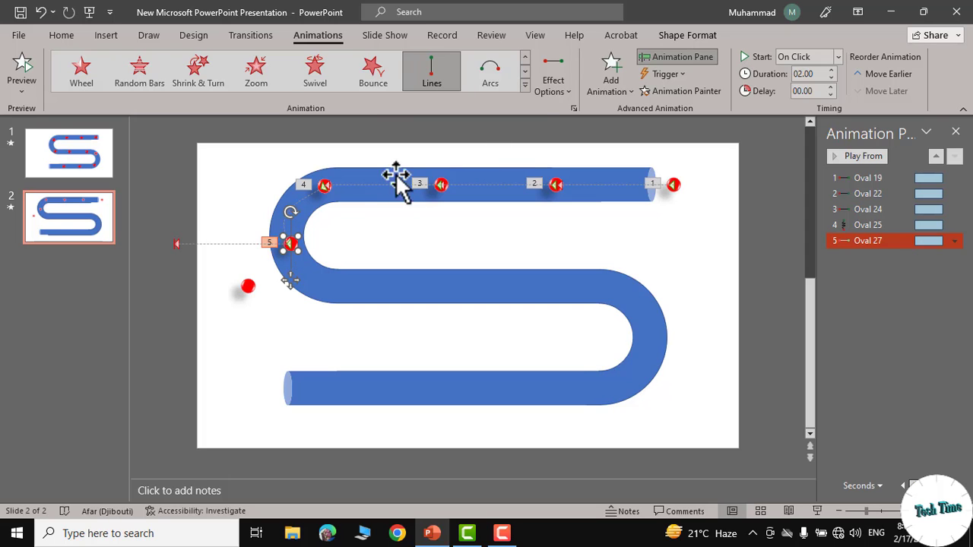
Replace the fifth ball's straight path with a Custom Path running from the left bend down to the start of the middle bar.
{"action": "left_click", "coordinate": [524, 85]}
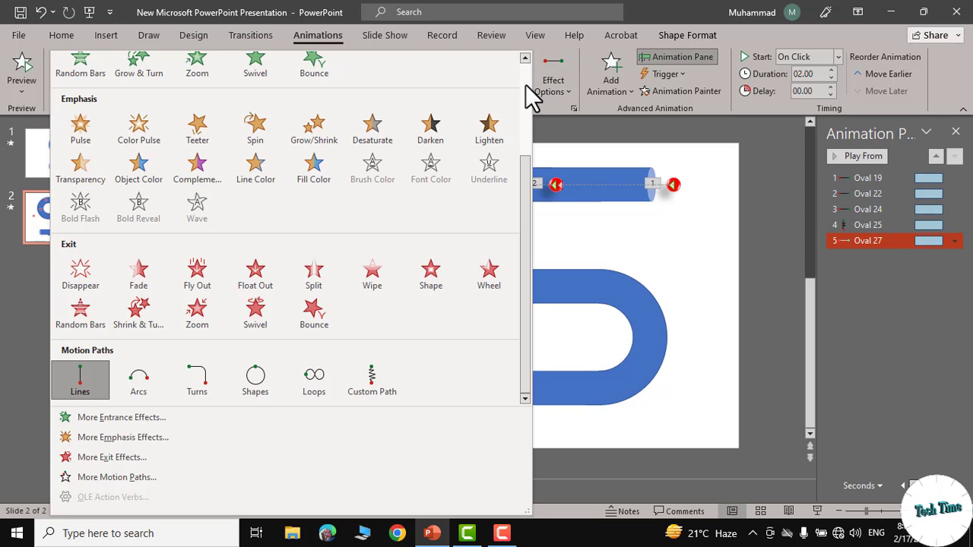
{"action": "left_click", "coordinate": [372, 384]}
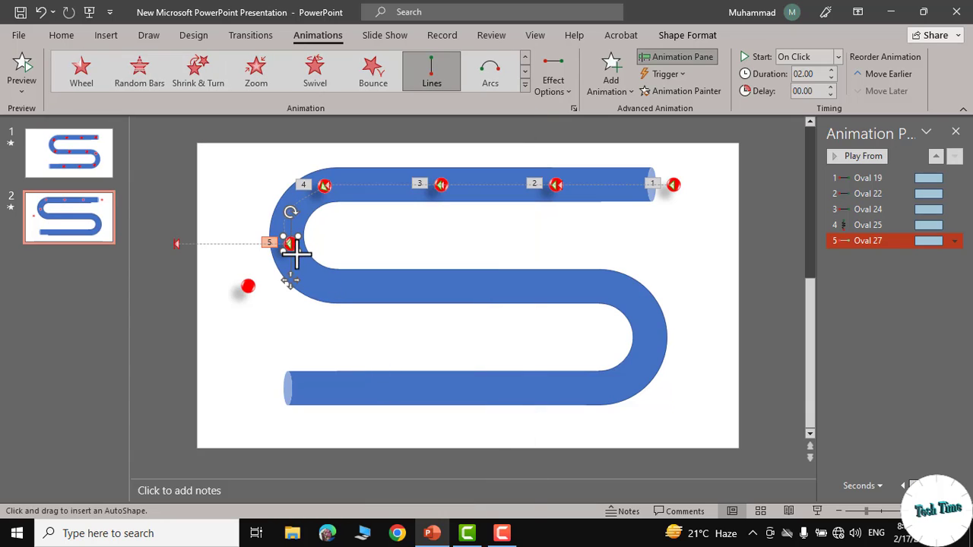
{"action": "double_click", "coordinate": [345, 286]}
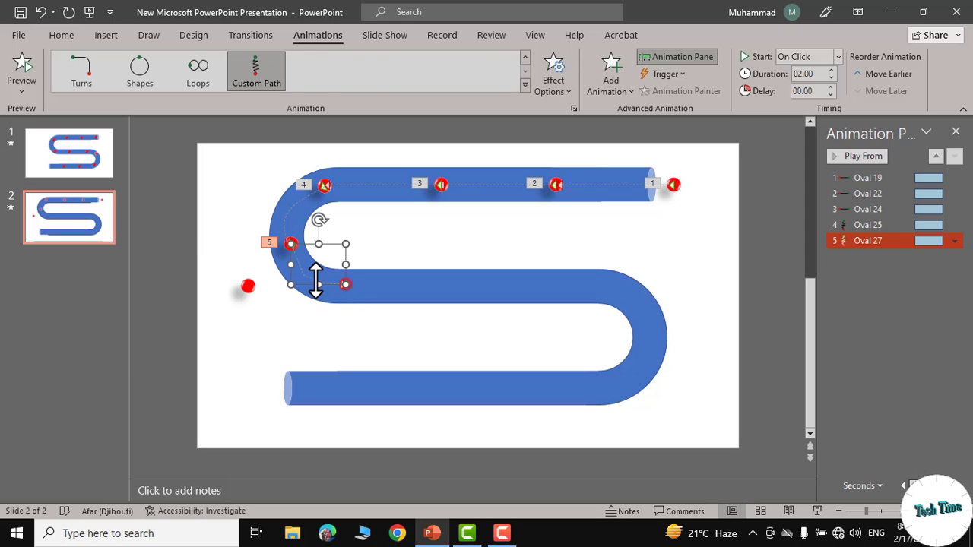
{"action": "key", "text": "Escape"}
Edit the points of the fifth ball's custom path, making its two intermediate points smooth to follow the lower left bend.
{"action": "left_click", "coordinate": [310, 278]}
{"action": "right_click", "coordinate": [310, 276]}
{"action": "left_click", "coordinate": [347, 288]}
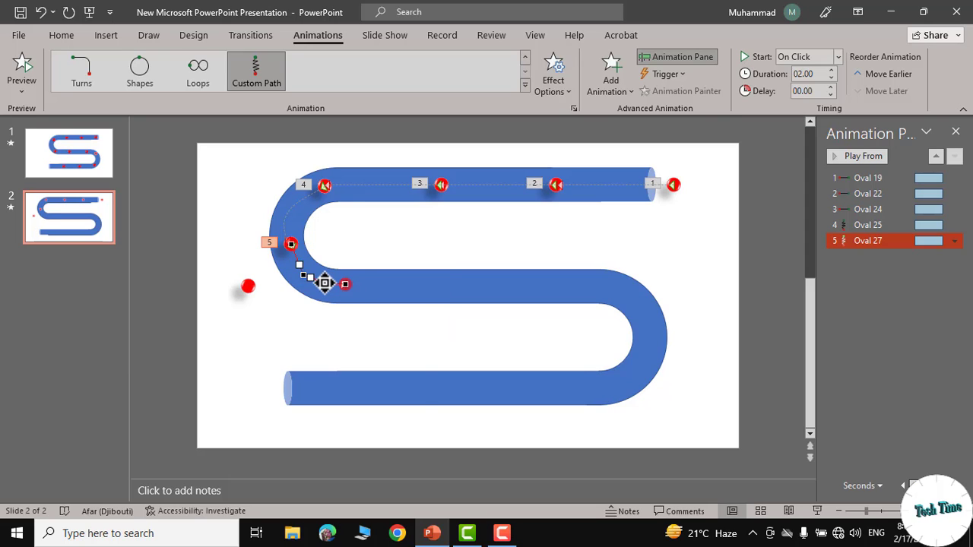
{"action": "right_click", "coordinate": [324, 283]}
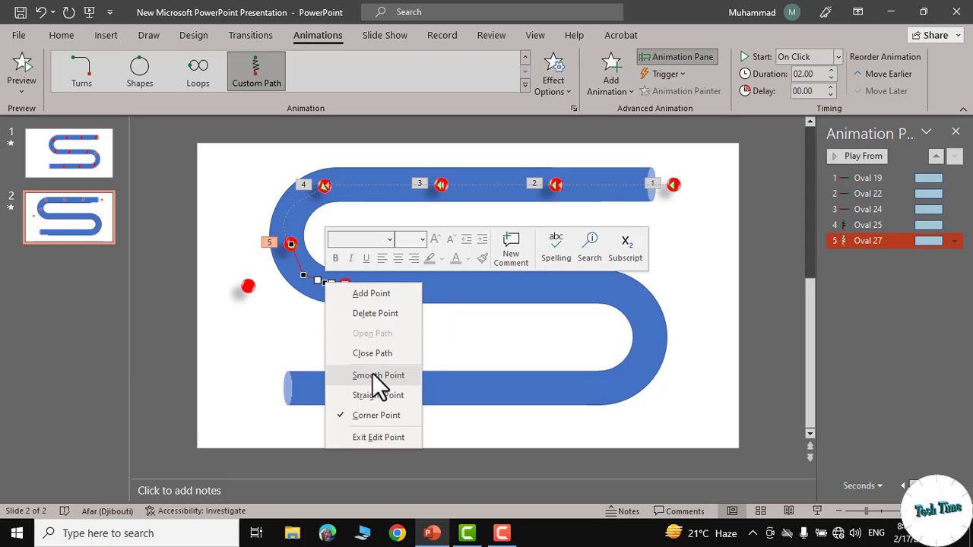
{"action": "right_click", "coordinate": [301, 274]}
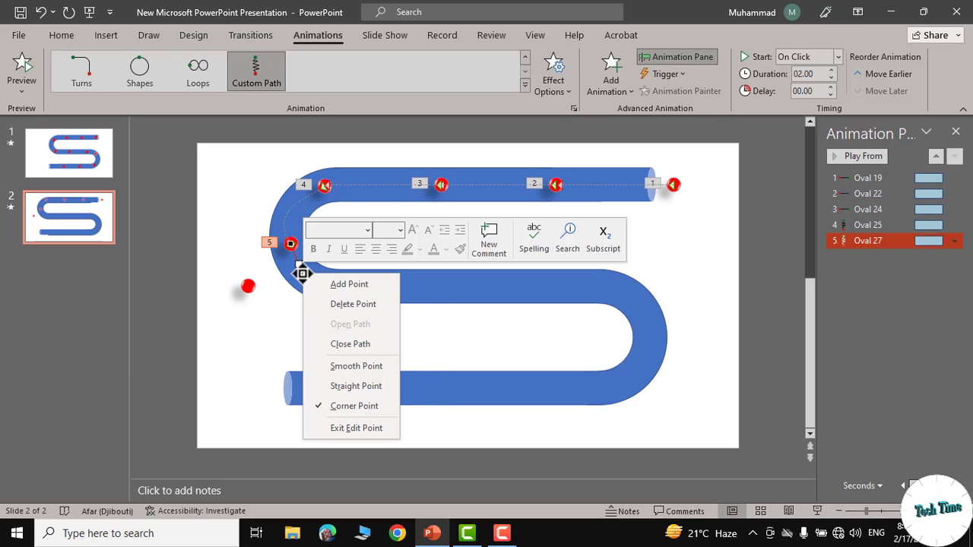
{"action": "left_click", "coordinate": [353, 365]}
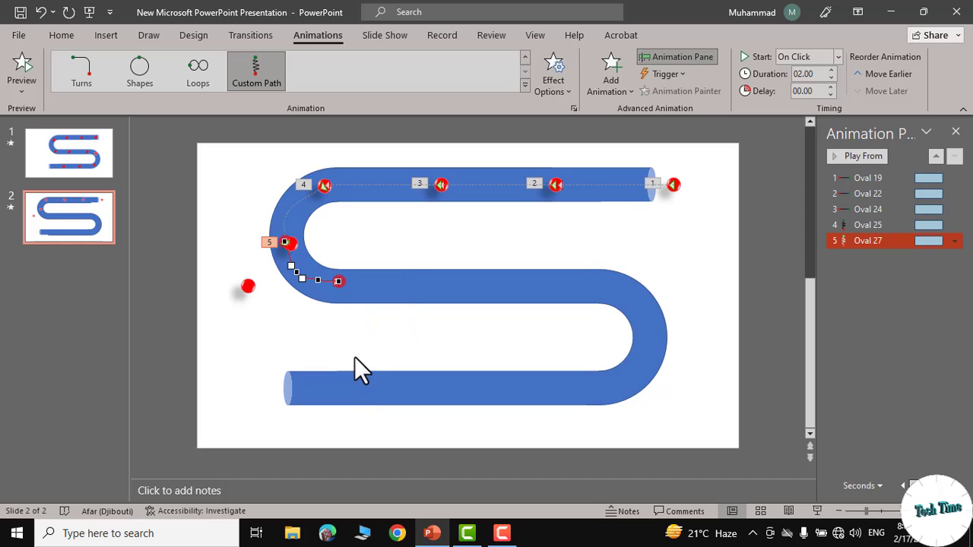
{"action": "left_click", "coordinate": [457, 246]}
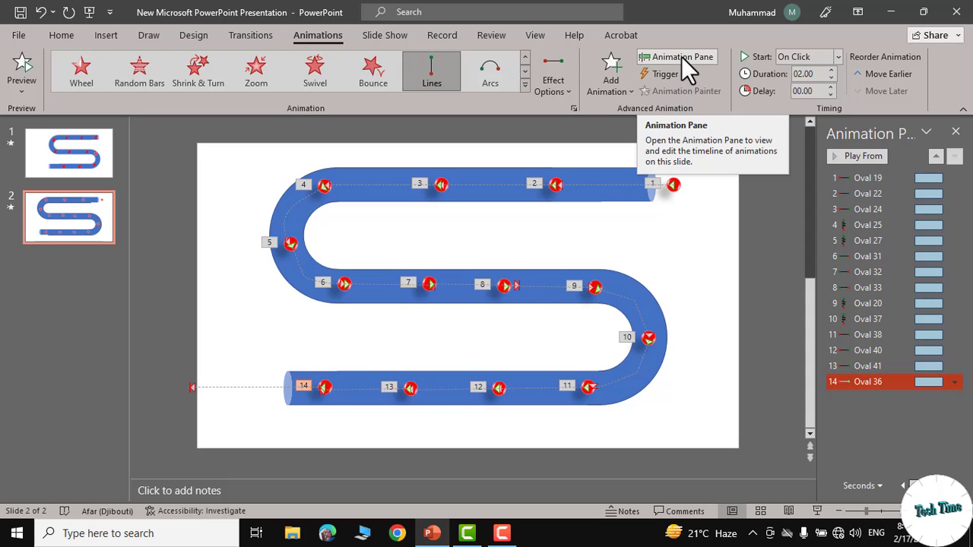
Select all fourteen ball animations, Oval 19 through Oval 36, and set them to start With Previous.
{"action": "left_click", "coordinate": [871, 176]}
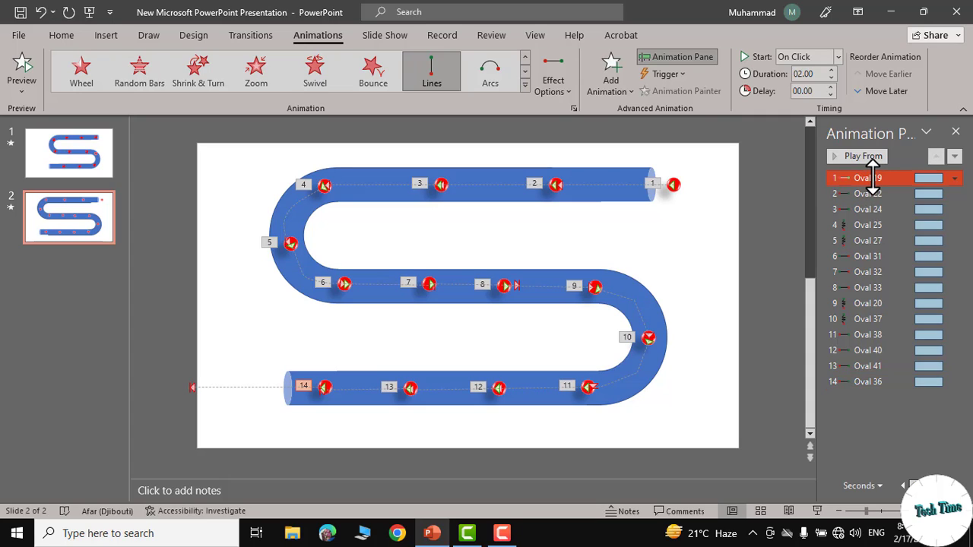
{"action": "left_click", "coordinate": [880, 382], "text": "shift"}
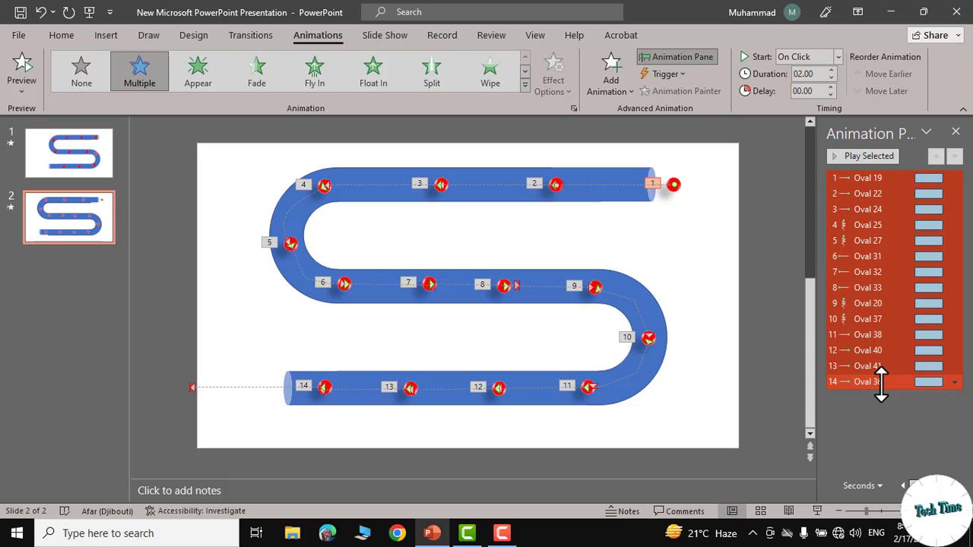
{"action": "left_click", "coordinate": [955, 383]}
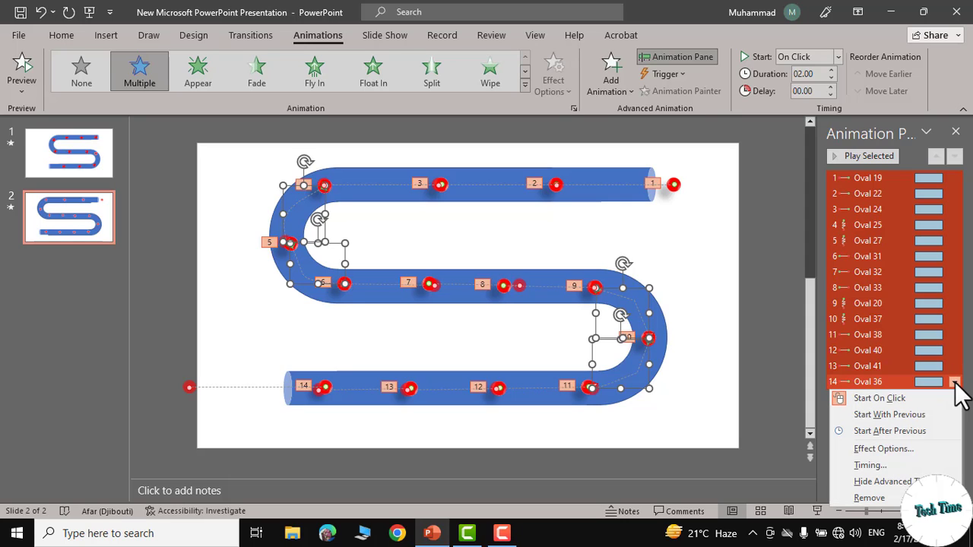
{"action": "left_click", "coordinate": [908, 427]}
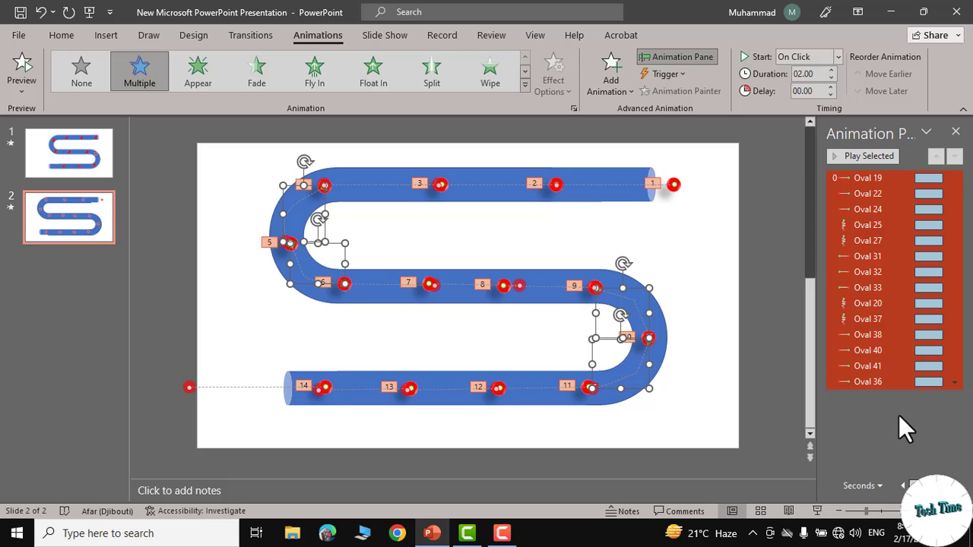
Set Smooth start and Smooth end to 0 sec in the effect options of all the selected ball animations.
{"action": "left_click", "coordinate": [954, 382]}
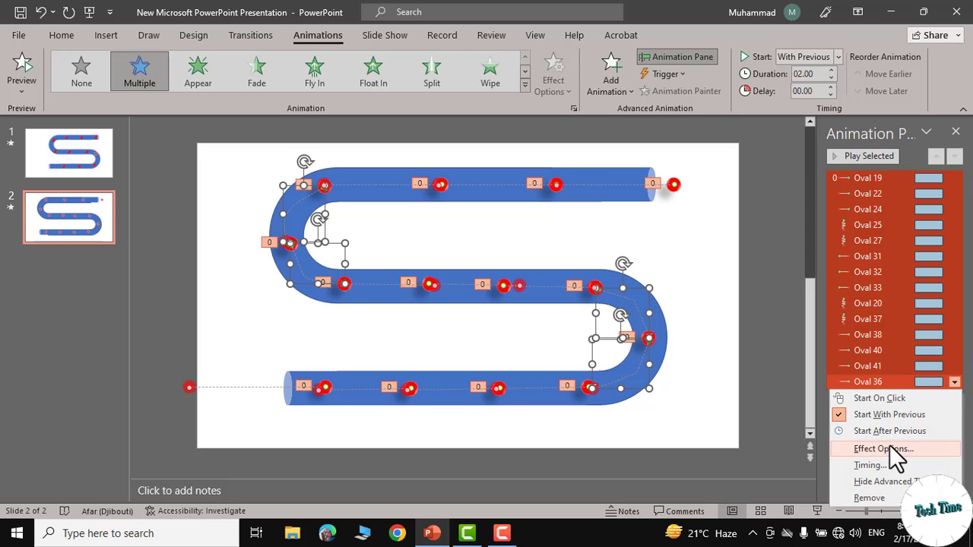
{"action": "left_click", "coordinate": [870, 465]}
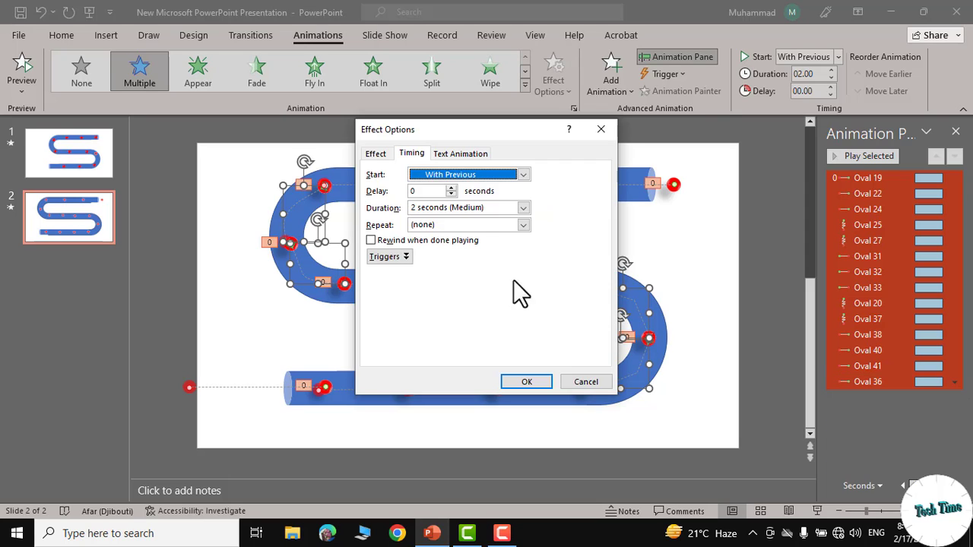
{"action": "left_click", "coordinate": [375, 154]}
{"action": "left_click_drag", "start_coordinate": [468, 205], "coordinate": [434, 229]}
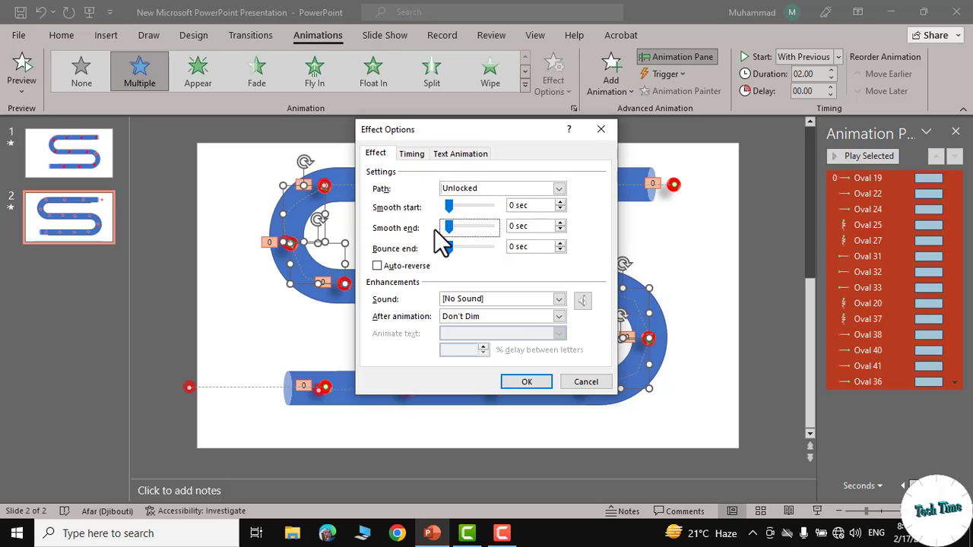
Set all the ball animations to 1 second (Fast) repeating Until End of Slide, and play the current slide as a slide show.
{"action": "left_click", "coordinate": [412, 154]}
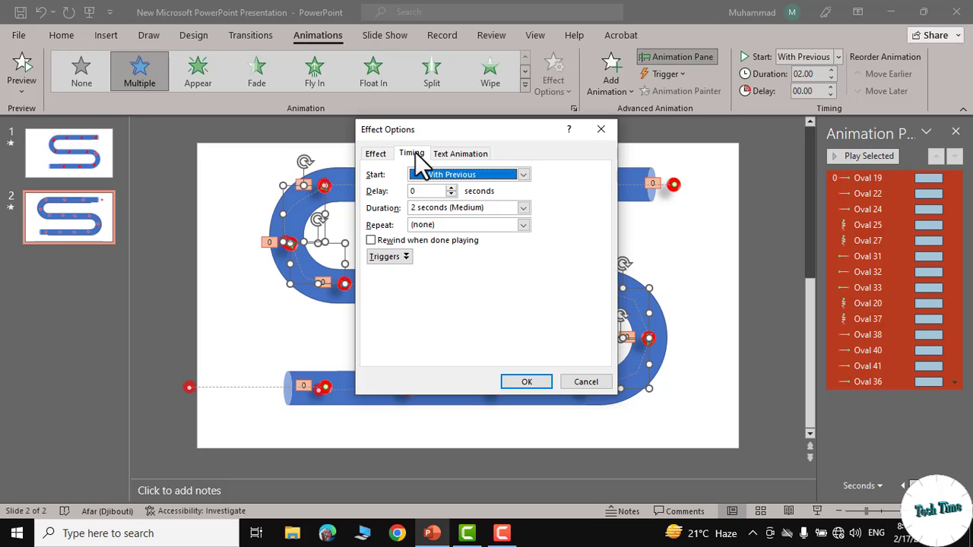
{"action": "left_click", "coordinate": [523, 207]}
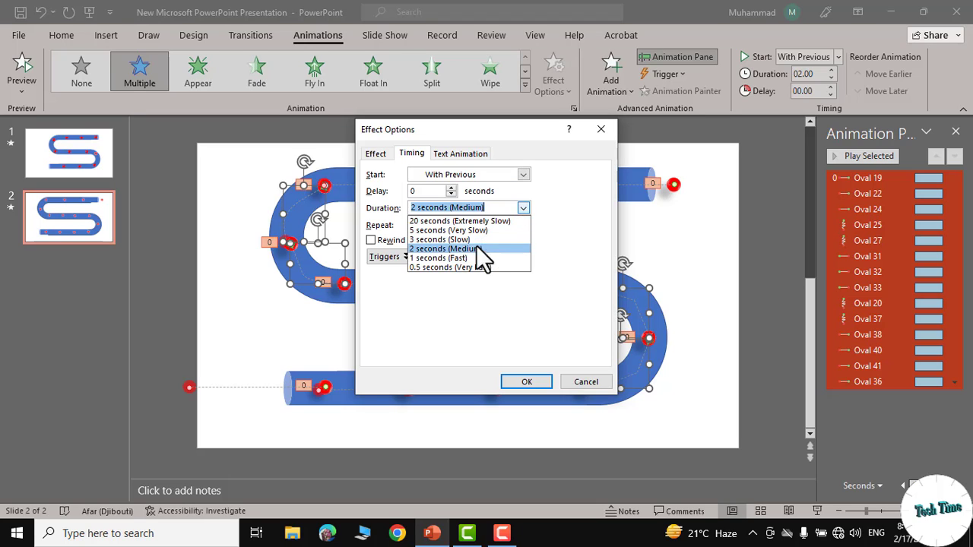
{"action": "left_click", "coordinate": [460, 258]}
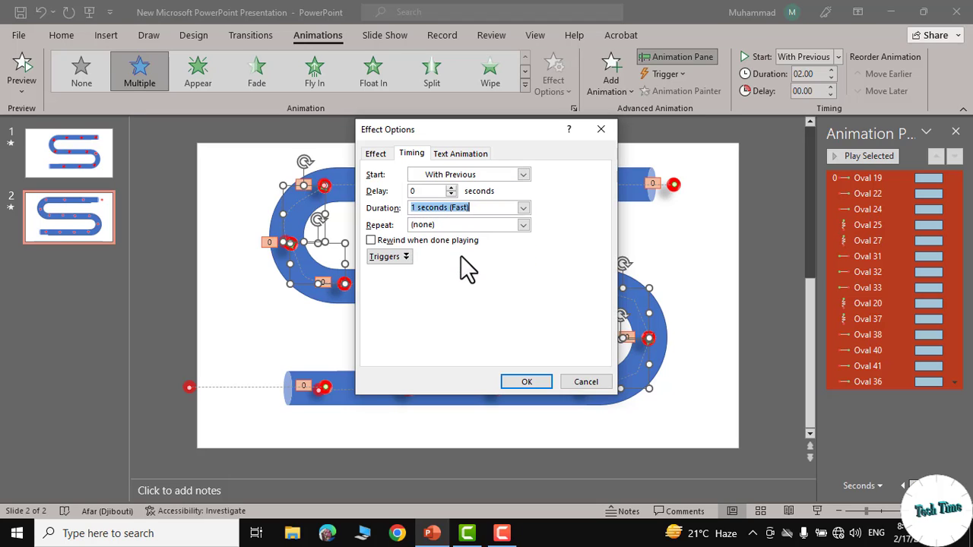
{"action": "left_click", "coordinate": [523, 224]}
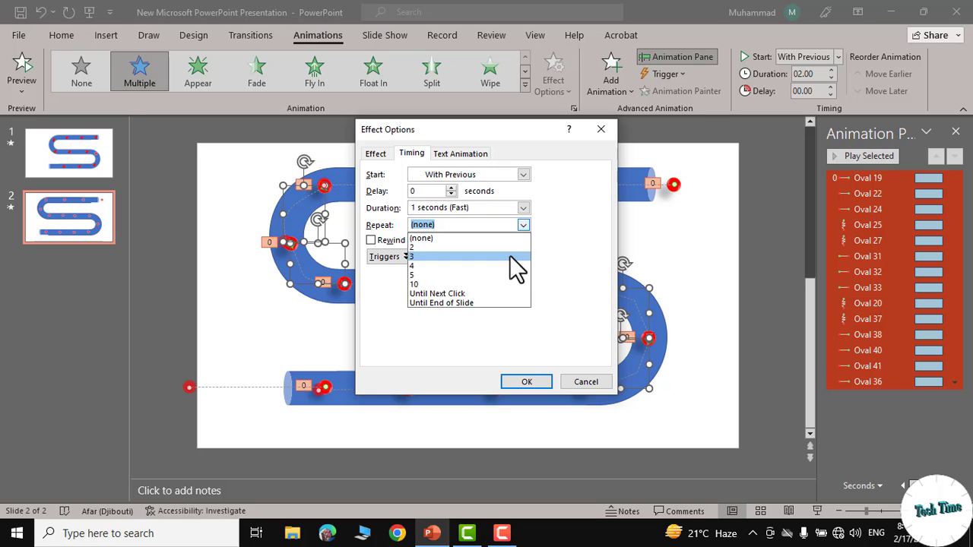
{"action": "left_click", "coordinate": [454, 302]}
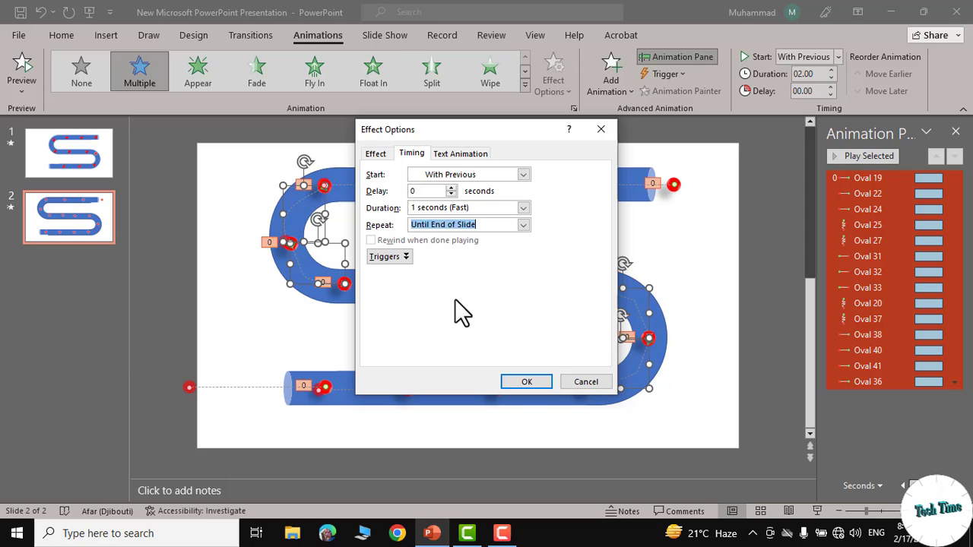
{"action": "left_click", "coordinate": [526, 382]}
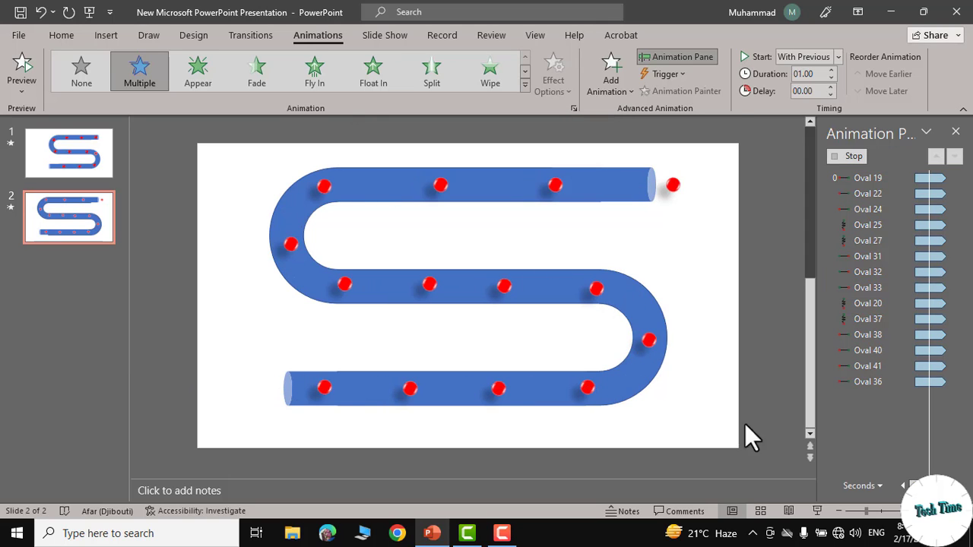
{"action": "left_click", "coordinate": [816, 512]}
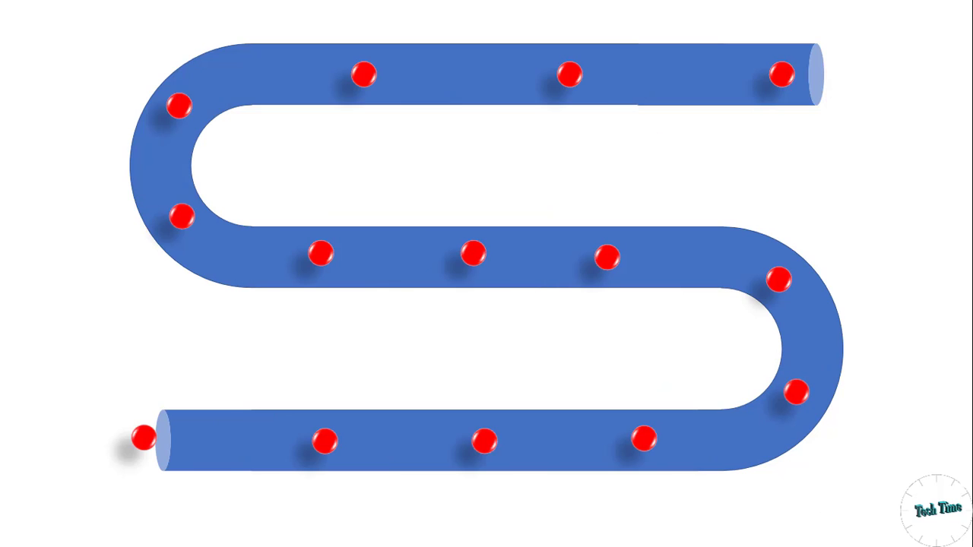